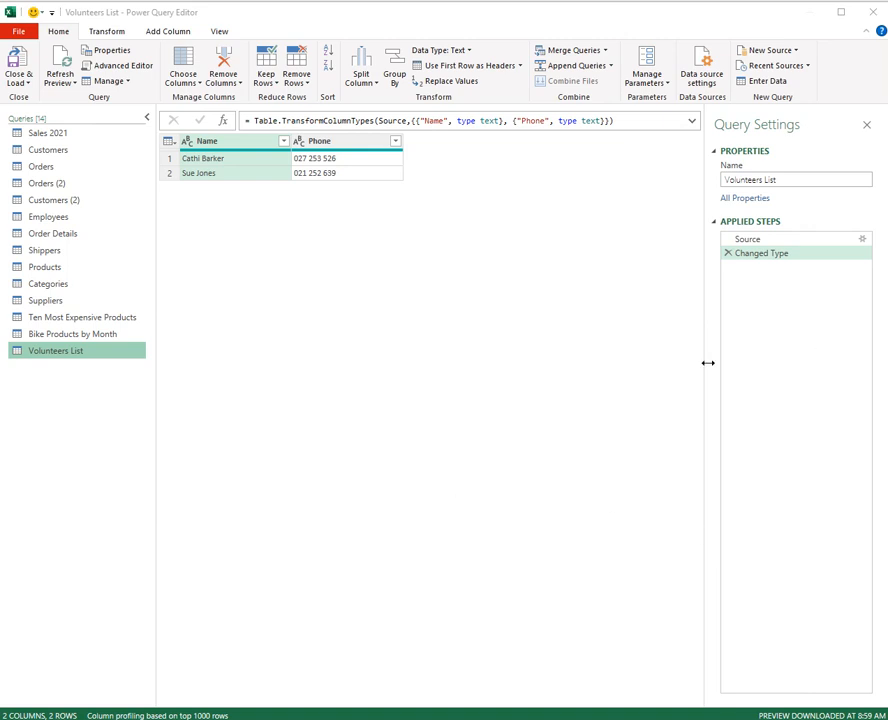
Open the Bike Products by Month query and review the full Source formula and the Changed Type step.
left_click(120, 336)
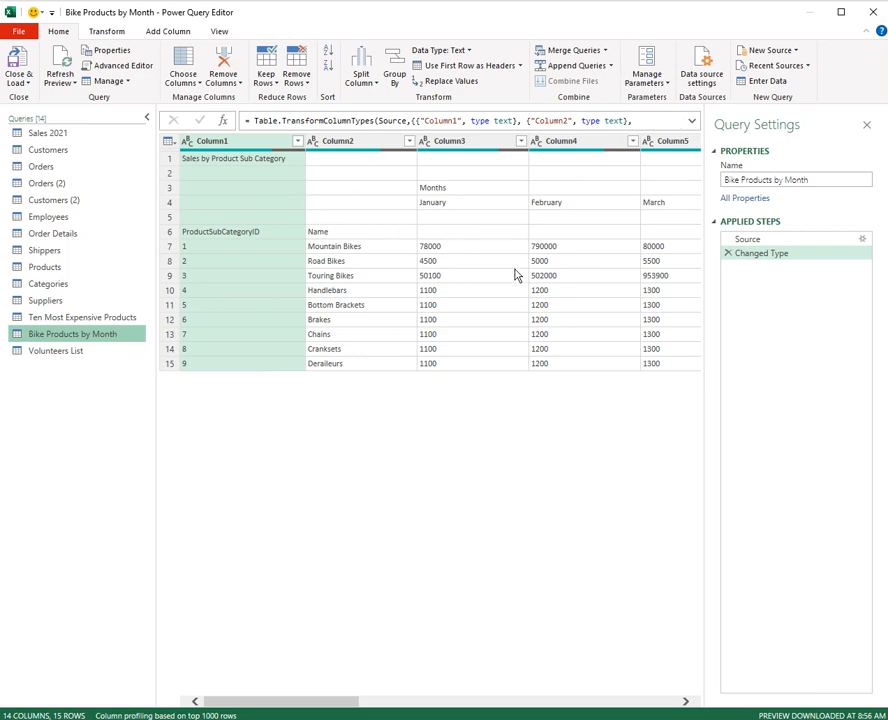
left_click(798, 240)
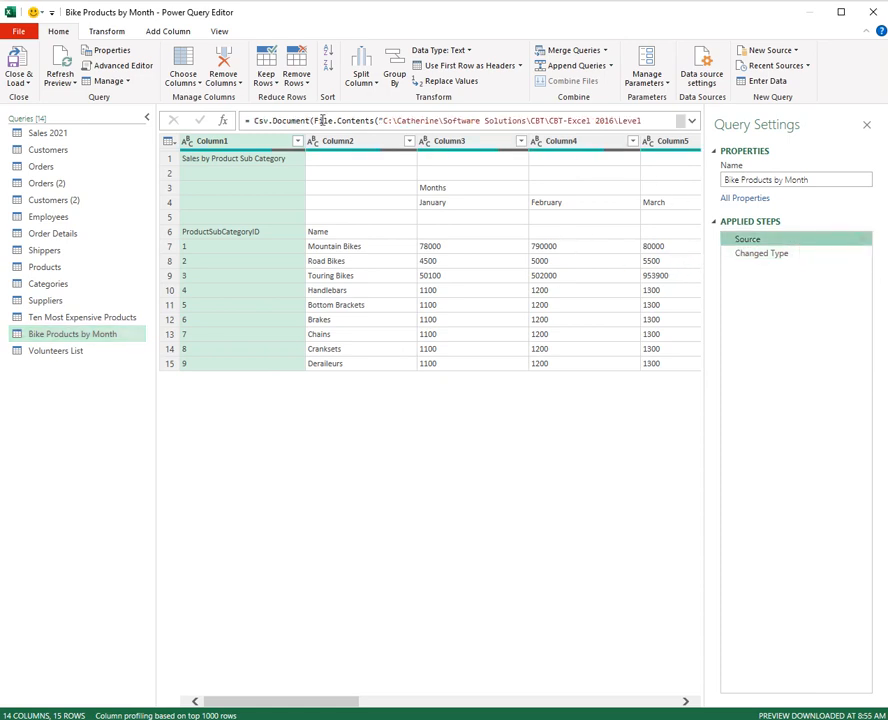
left_click(692, 122)
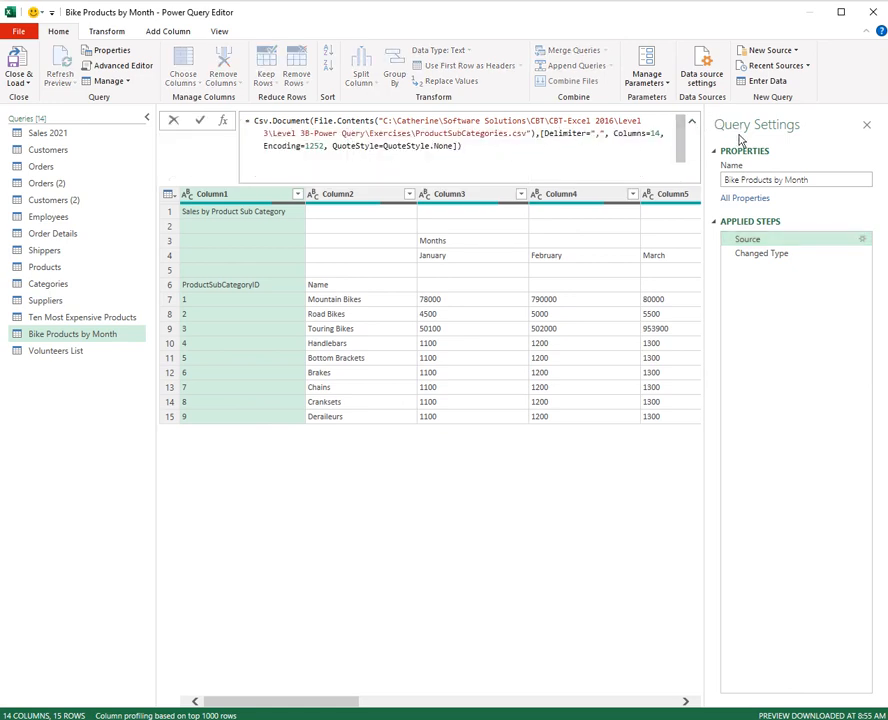
left_click(693, 123)
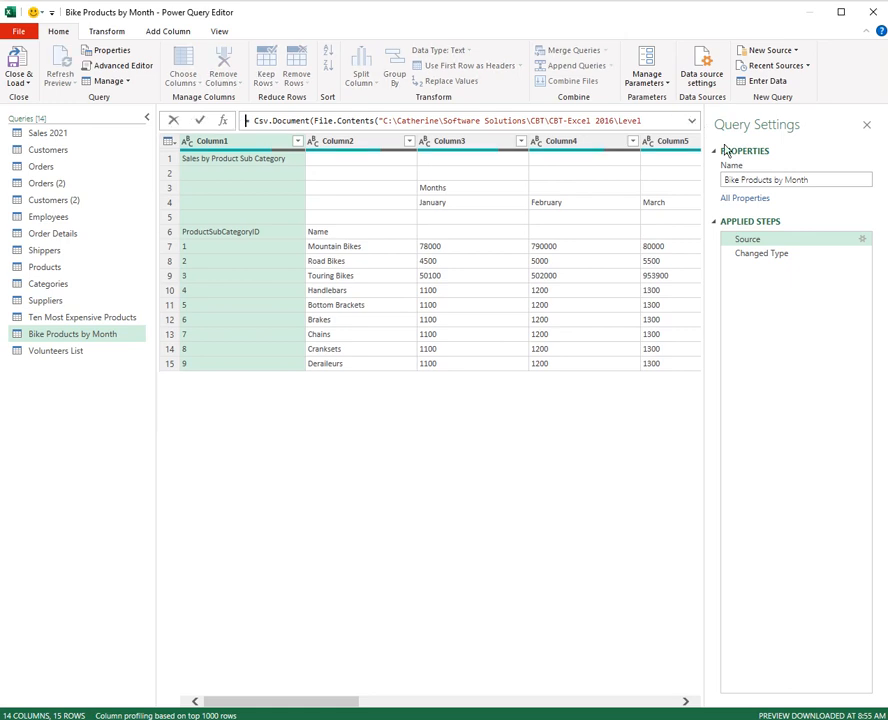
left_click(783, 256)
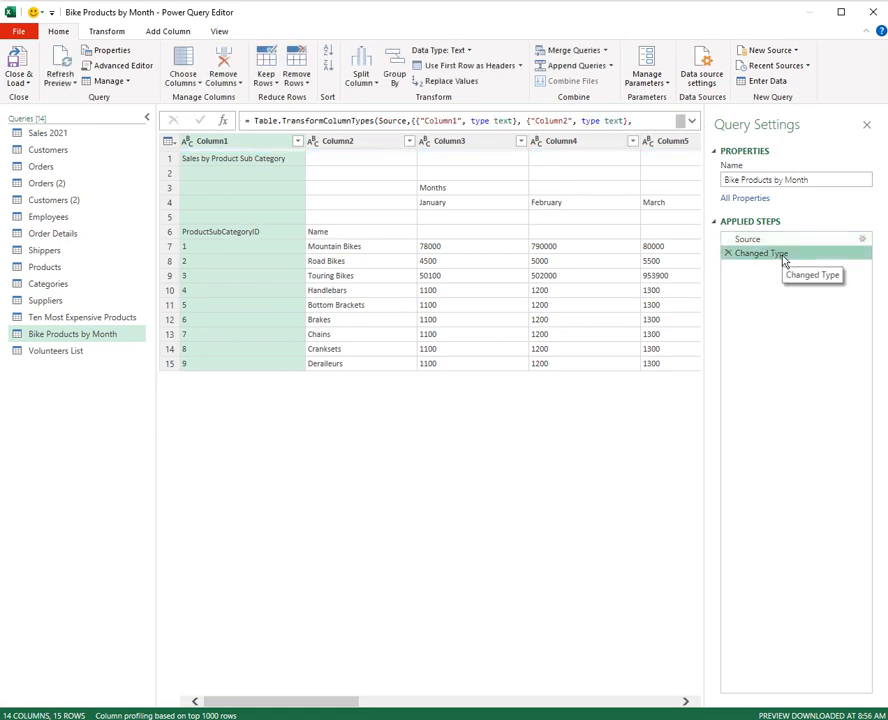
left_click(785, 242)
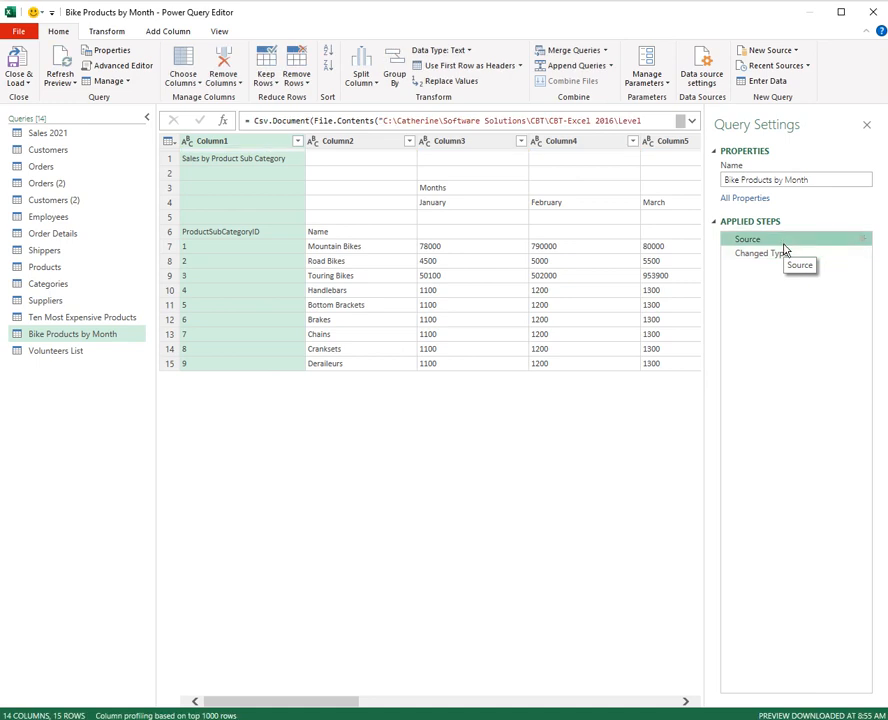
left_click(791, 256)
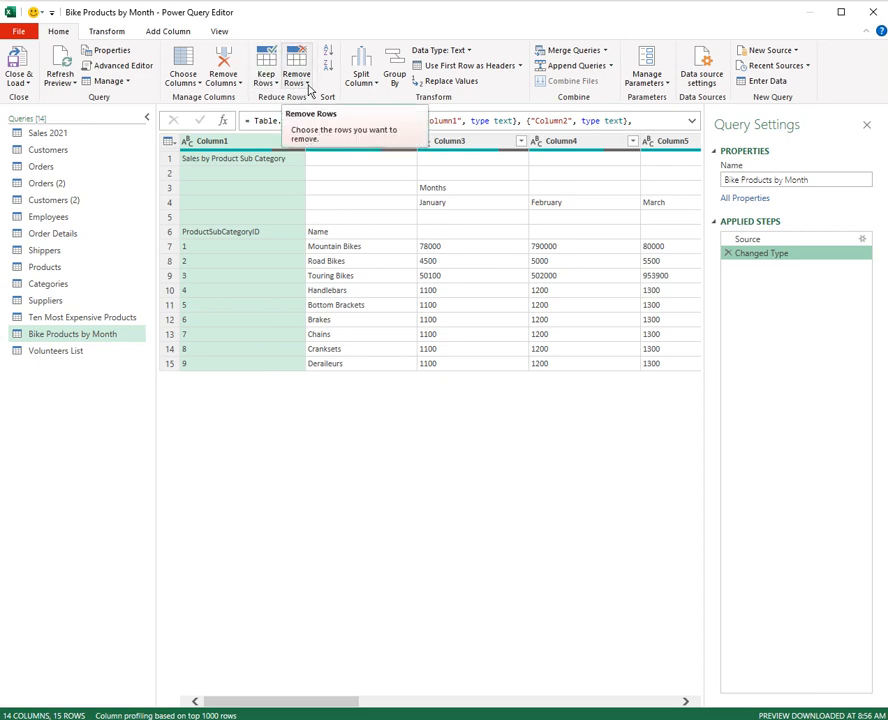
left_click(268, 84)
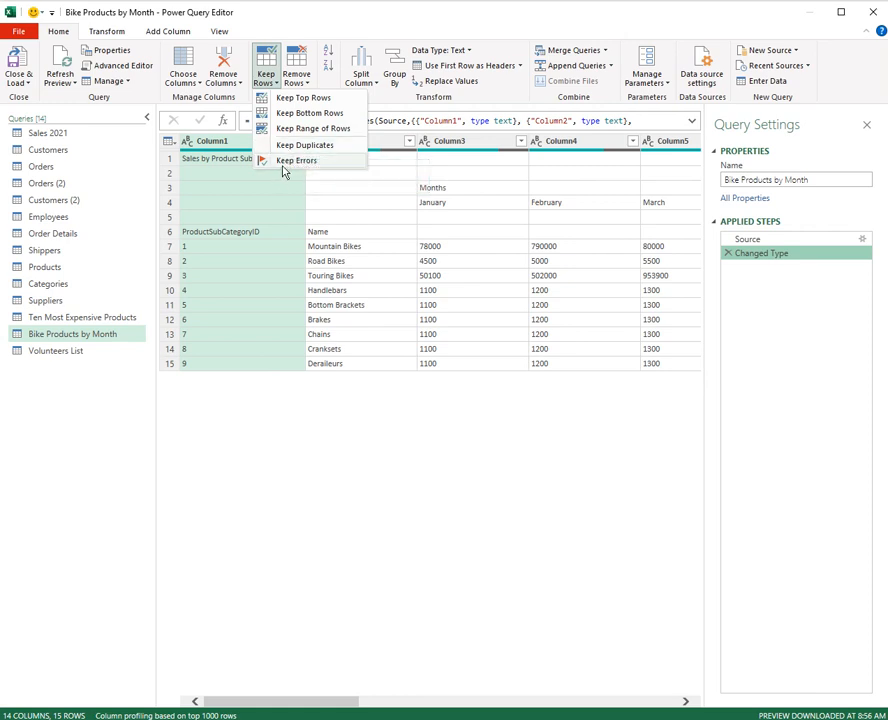
left_click(305, 84)
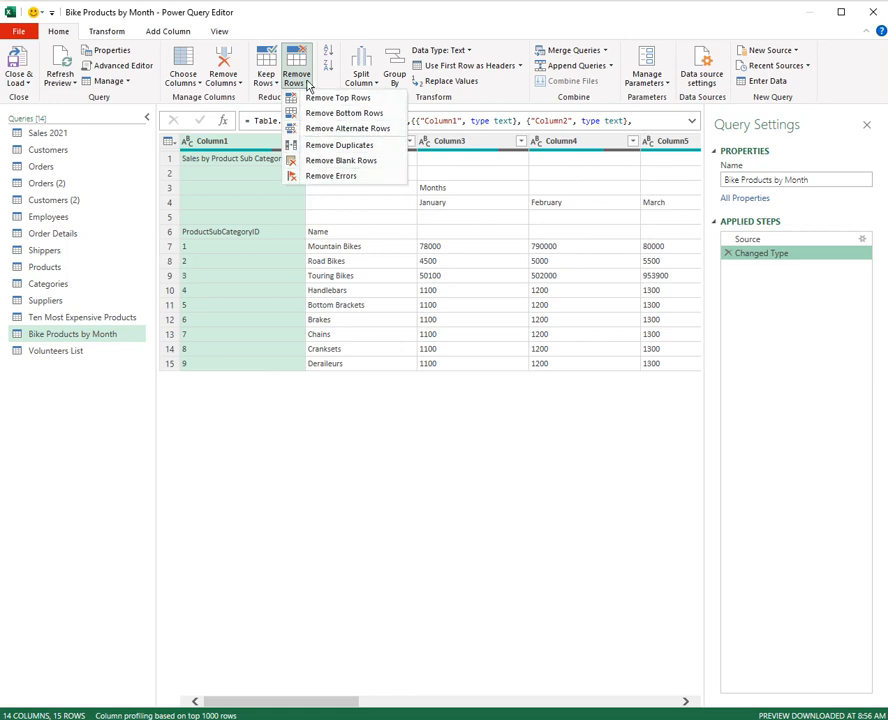
left_click(297, 78)
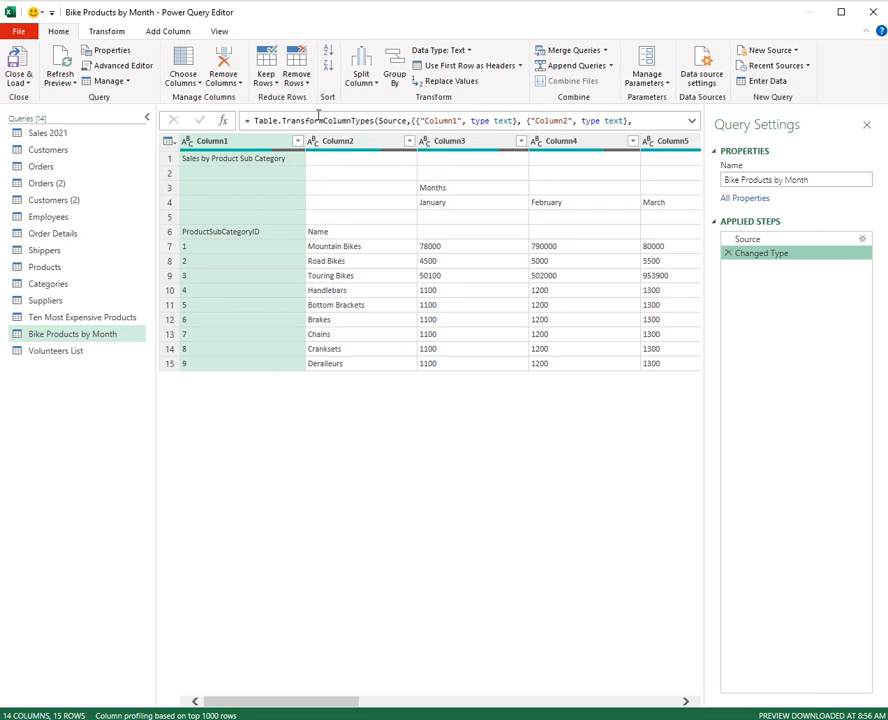
Try removing the top 3 rows of the Bike Products by Month table and delete the Removed Top Rows step again.
left_click(296, 86)
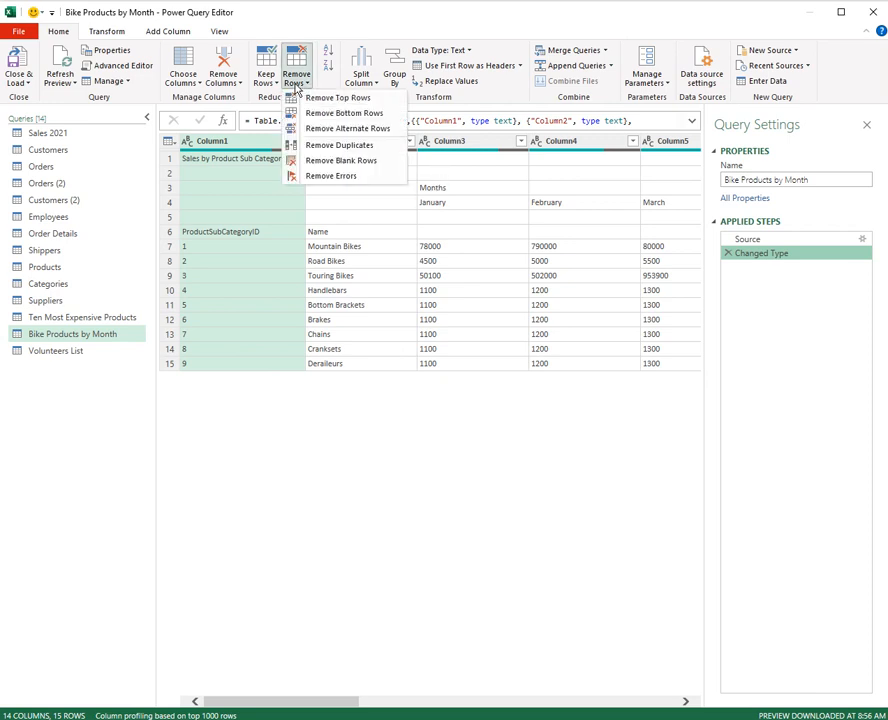
left_click(338, 100)
left_click_drag(793, 310, 386, 310)
left_click(318, 371)
type("3")
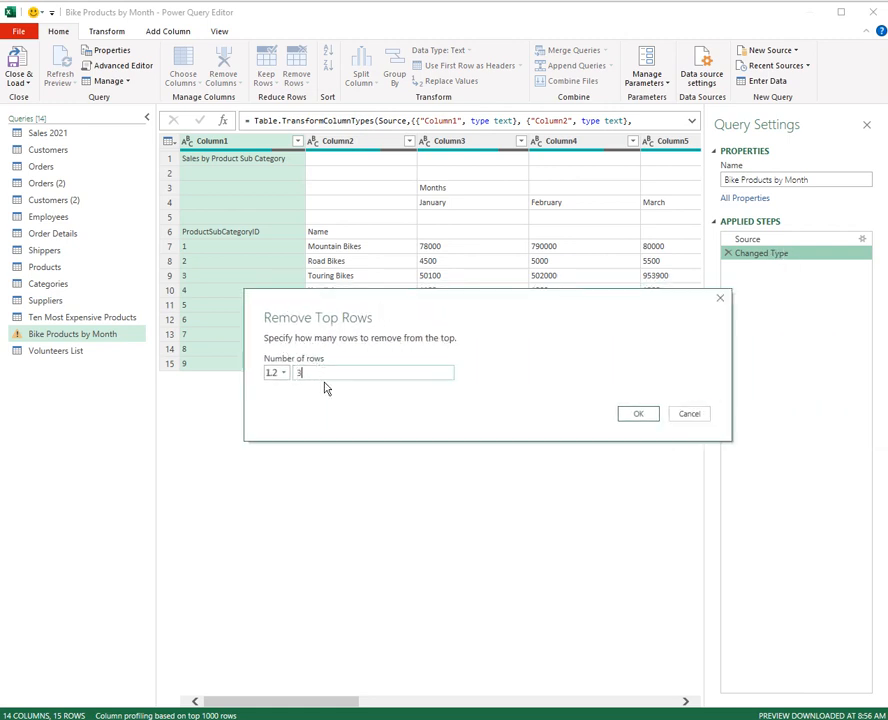
left_click(638, 414)
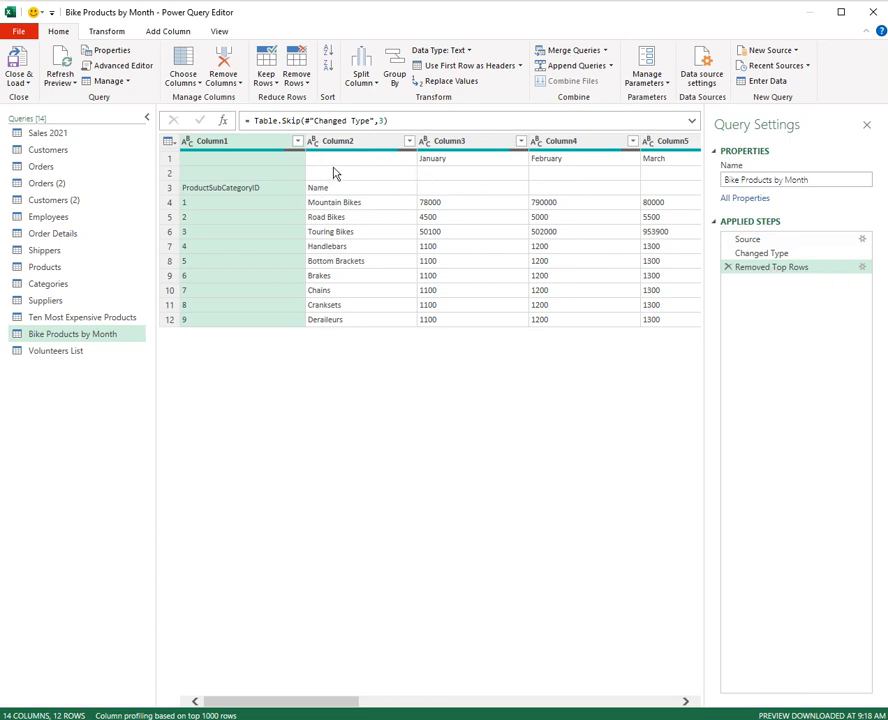
left_click(728, 267)
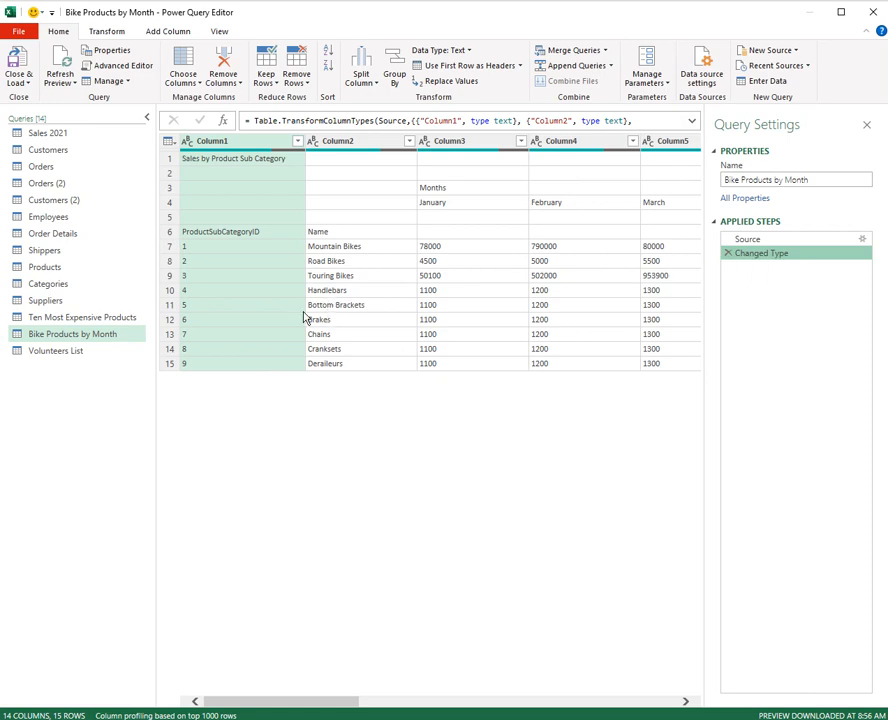
Remove the top 3 rows from the Bike Products by Month table.
left_click(300, 86)
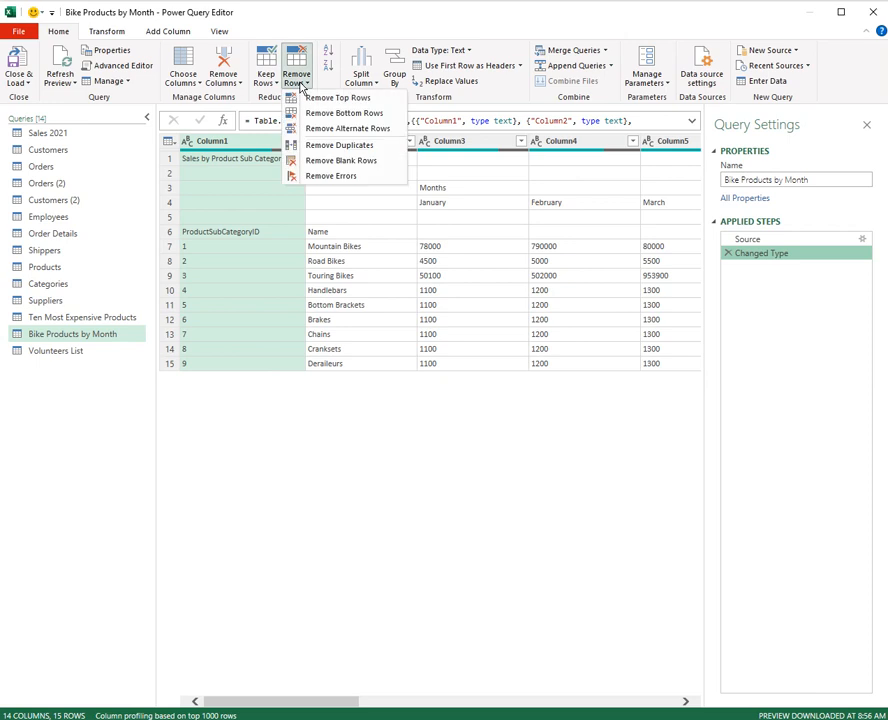
left_click(334, 100)
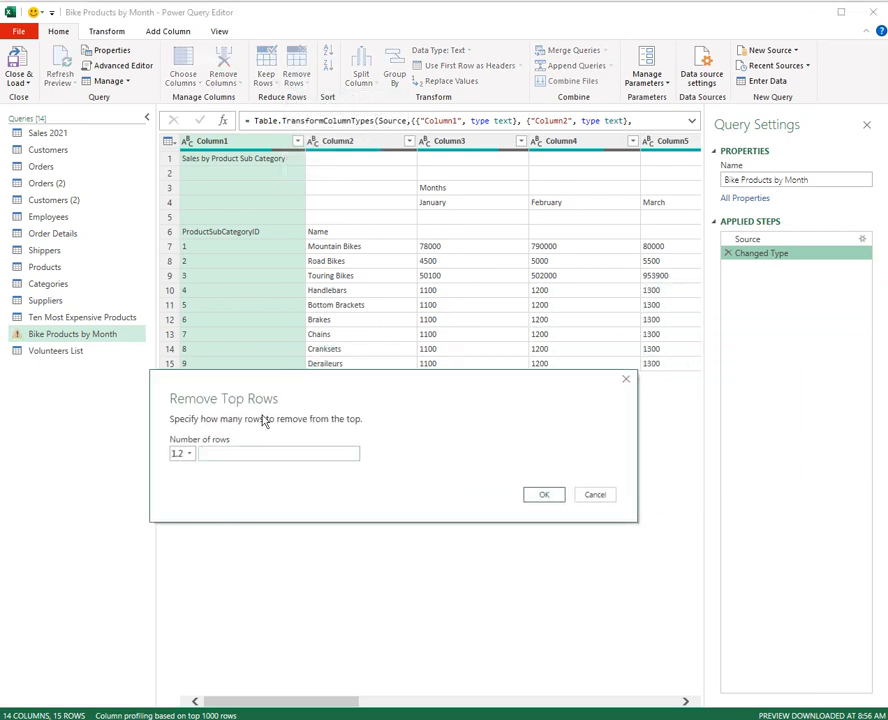
left_click(203, 453)
type("3")
left_click(545, 495)
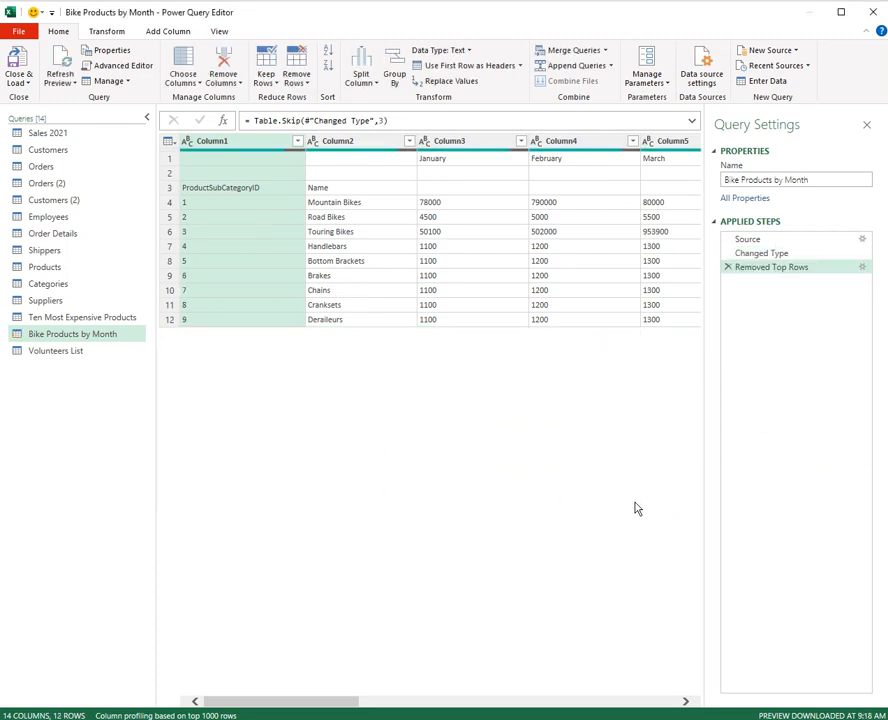
Compare the data at the Changed Type and Removed Top Rows steps, and check the row-removal settings without changing them.
left_click(753, 256)
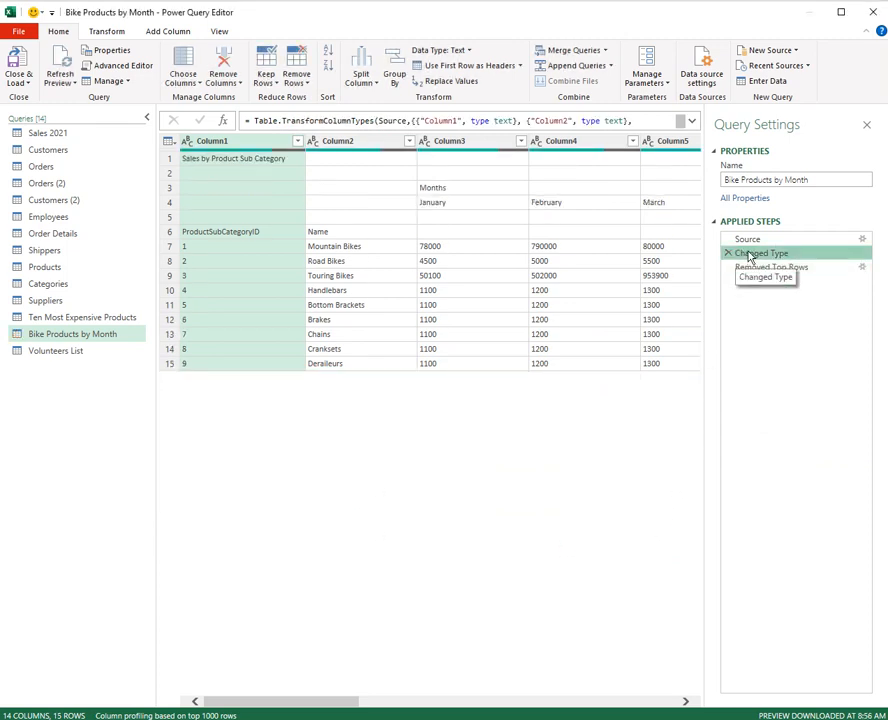
left_click(728, 270)
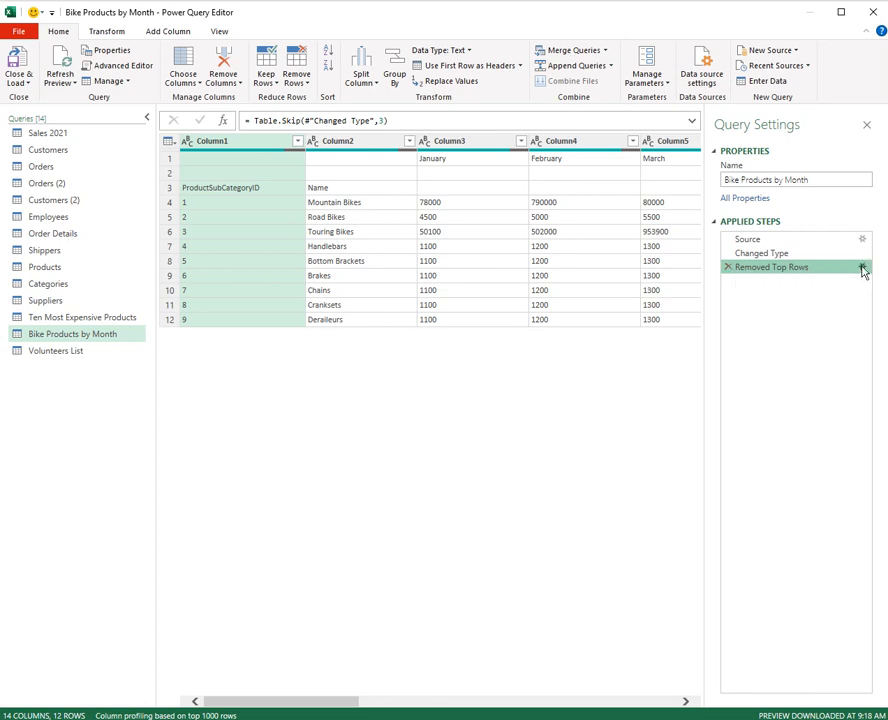
left_click(863, 270)
left_click_drag(813, 296, 483, 352)
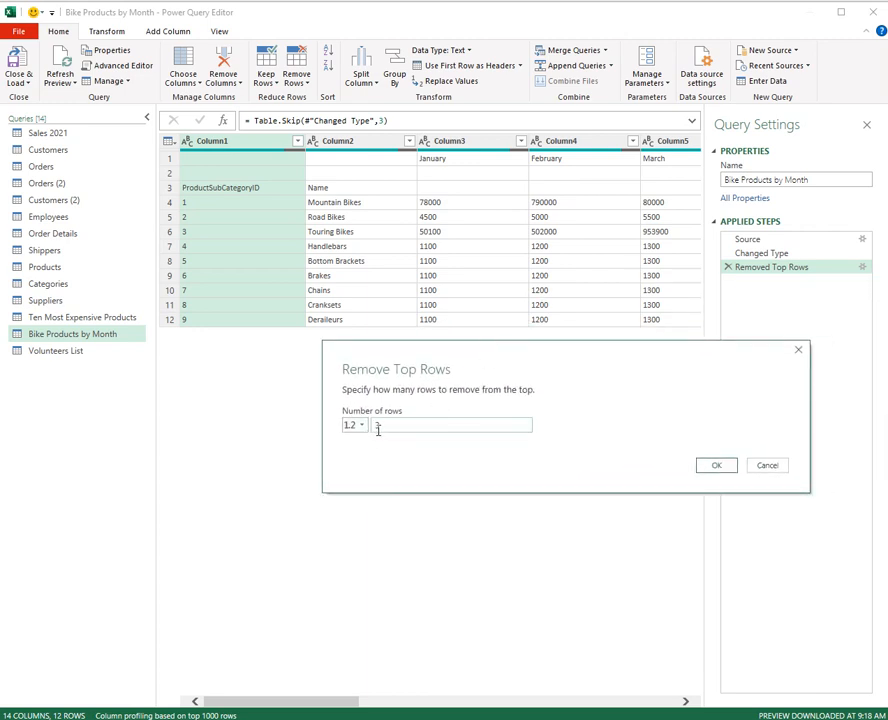
left_click(767, 467)
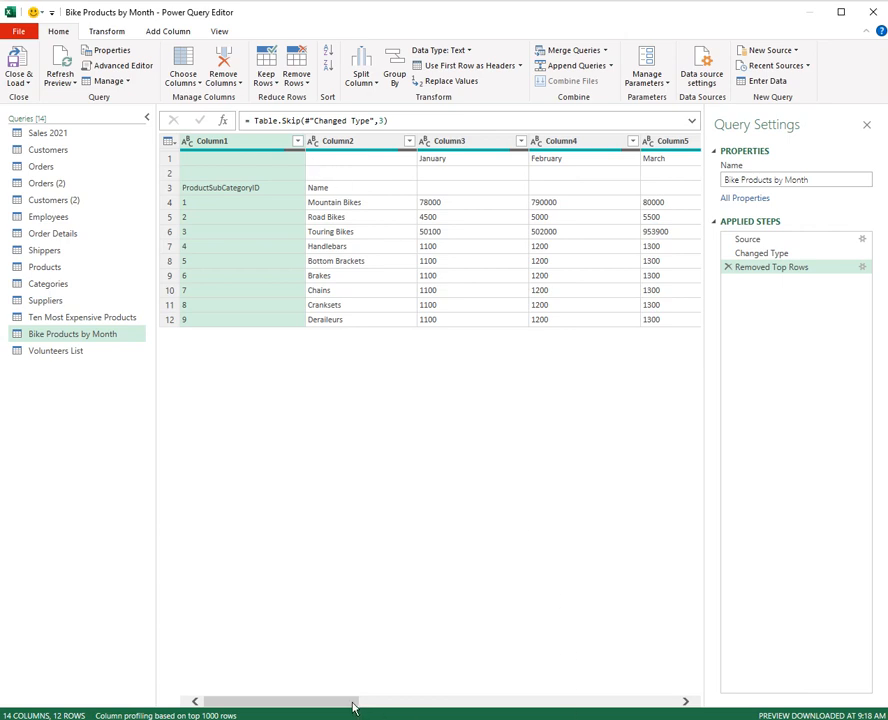
Use the first row of the Bike Products by Month table as column headers.
mouse_move(355, 706)
left_mouse_down()
mouse_move(709, 708)
mouse_move(343, 710)
left_mouse_up()
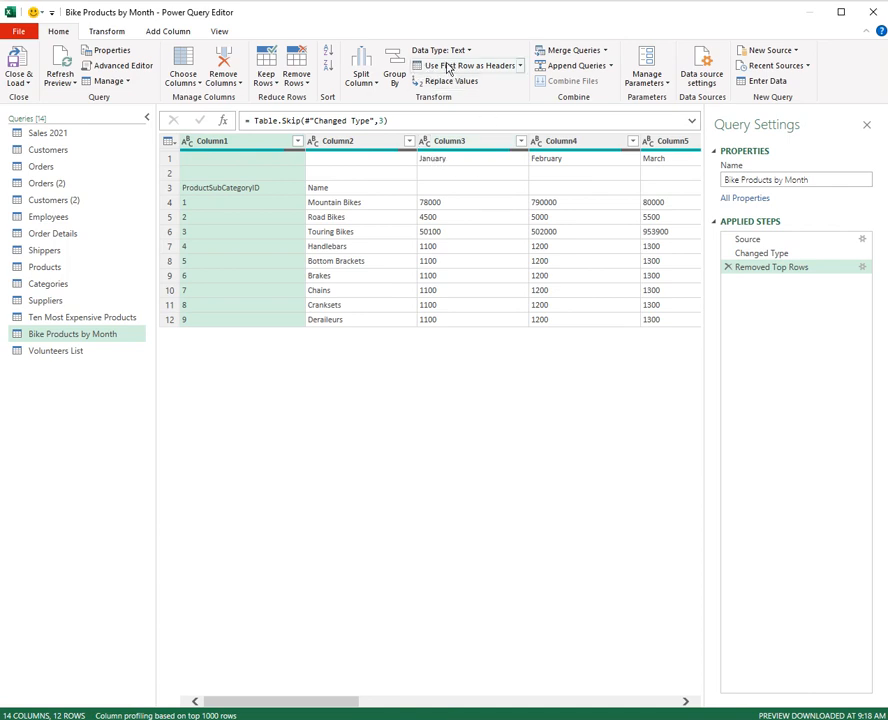
left_click(493, 67)
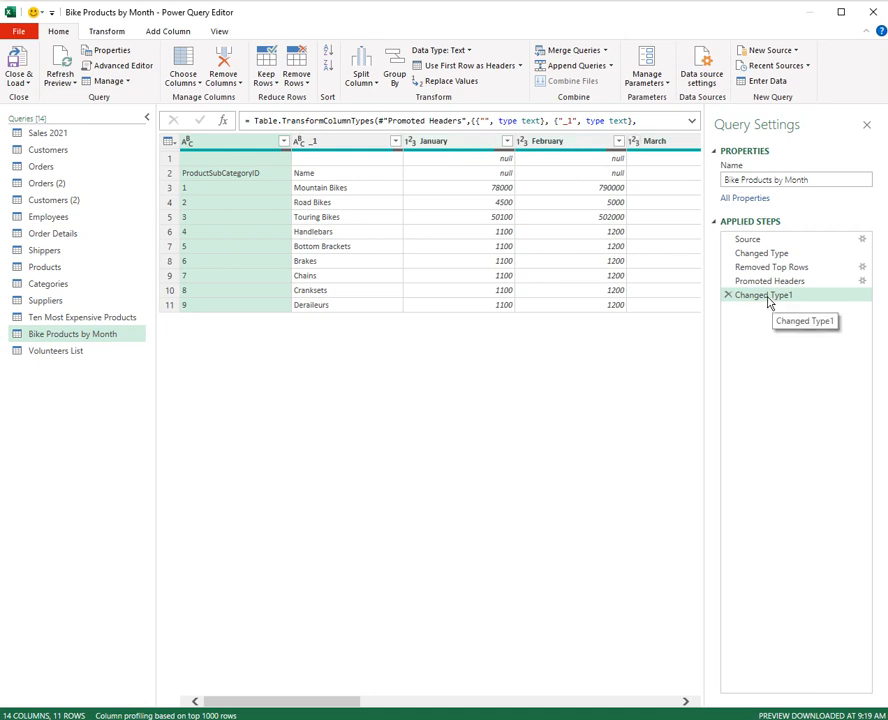
Compare the column data types at the Promoted Headers and Changed Type1 applied steps.
left_click(797, 284)
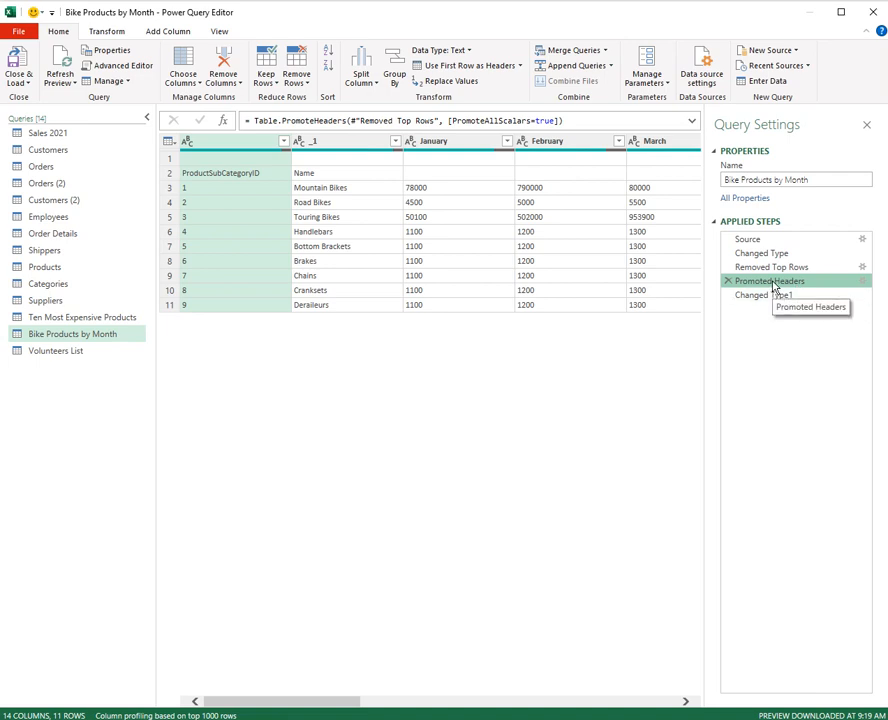
mouse_move(775, 289)
left_mouse_down()
mouse_move(777, 305)
mouse_move(781, 290)
left_mouse_up()
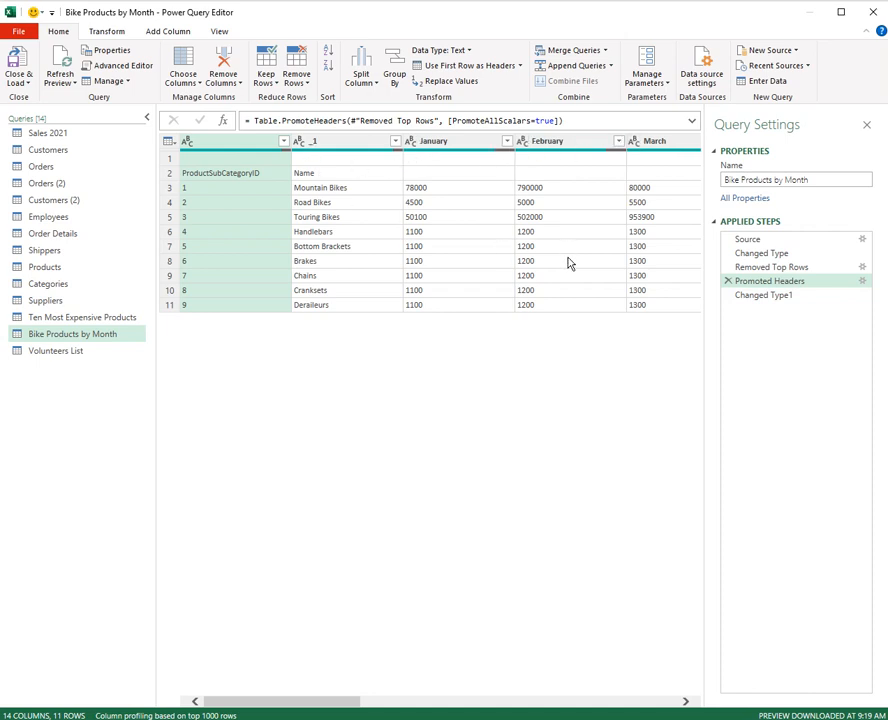
left_click(762, 297)
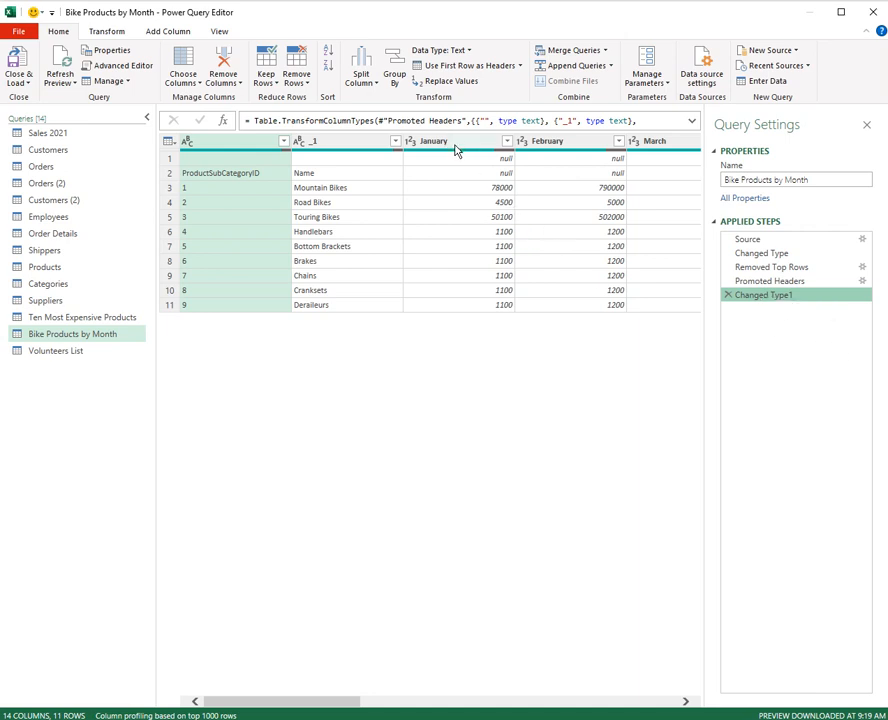
left_click(806, 283)
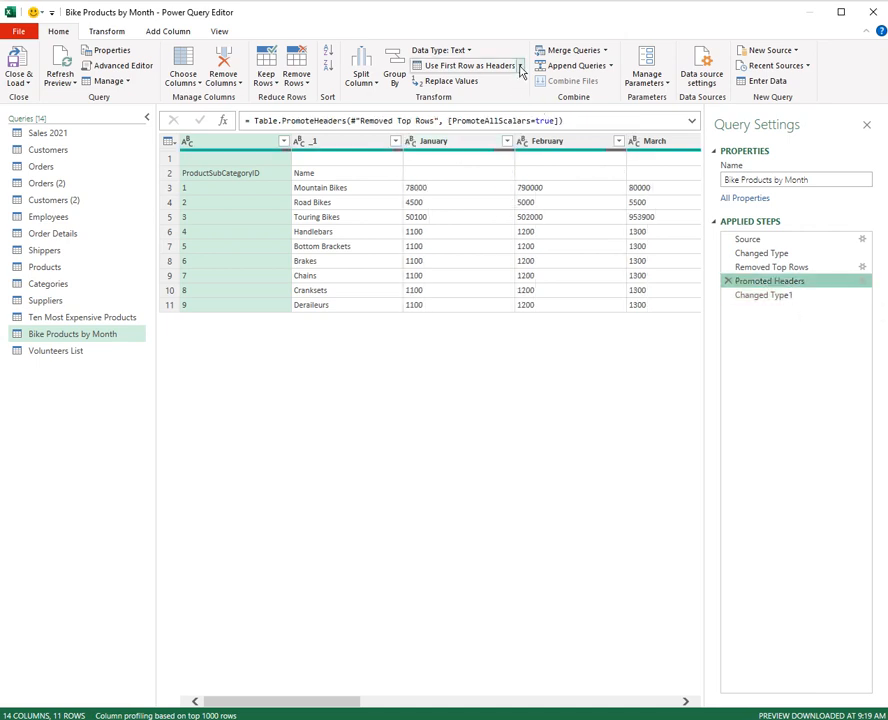
left_click(520, 65)
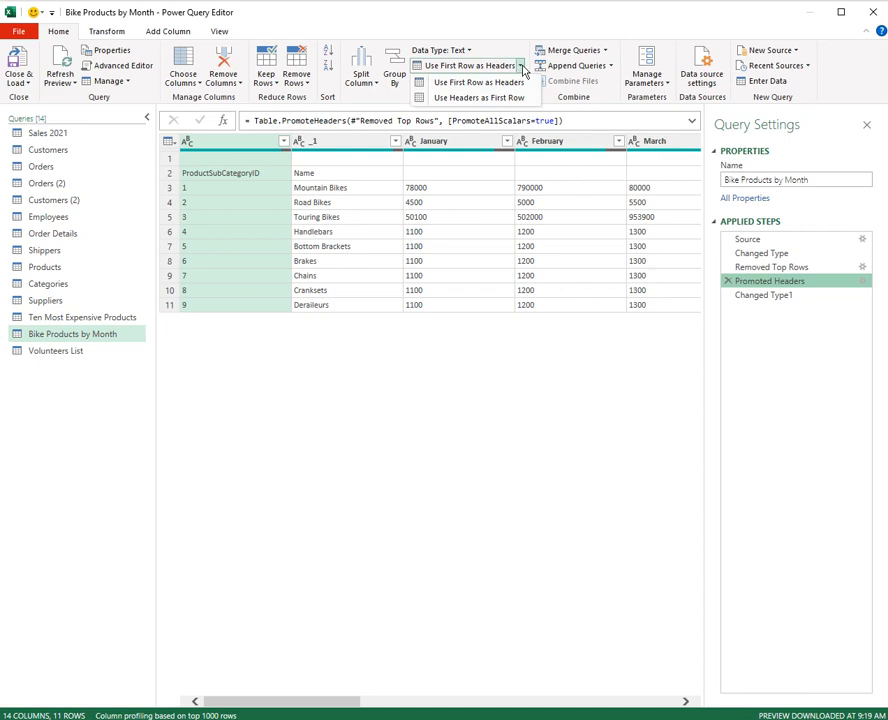
left_click(522, 67)
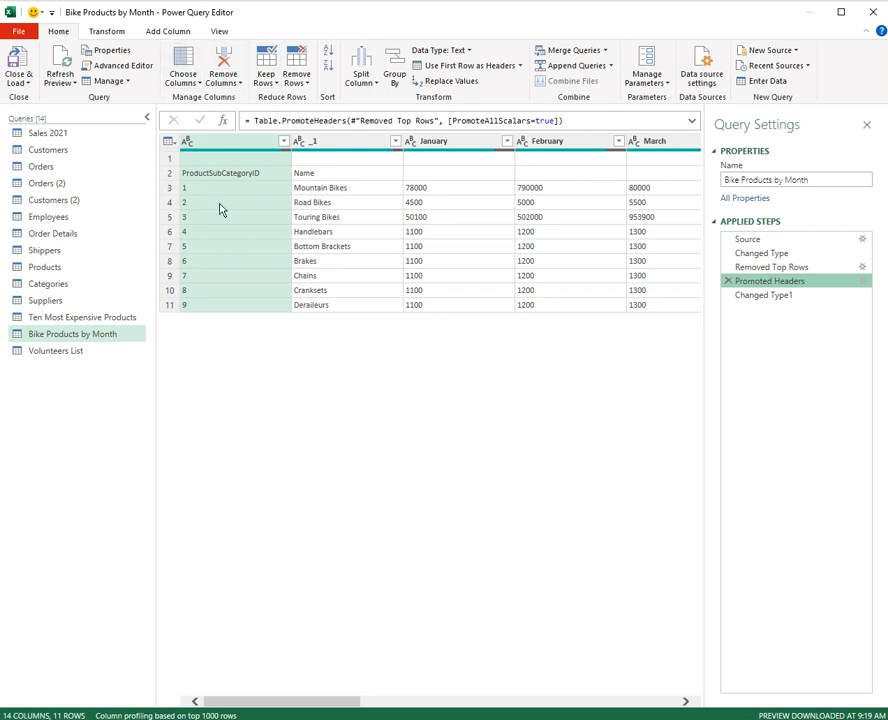
left_click(335, 145)
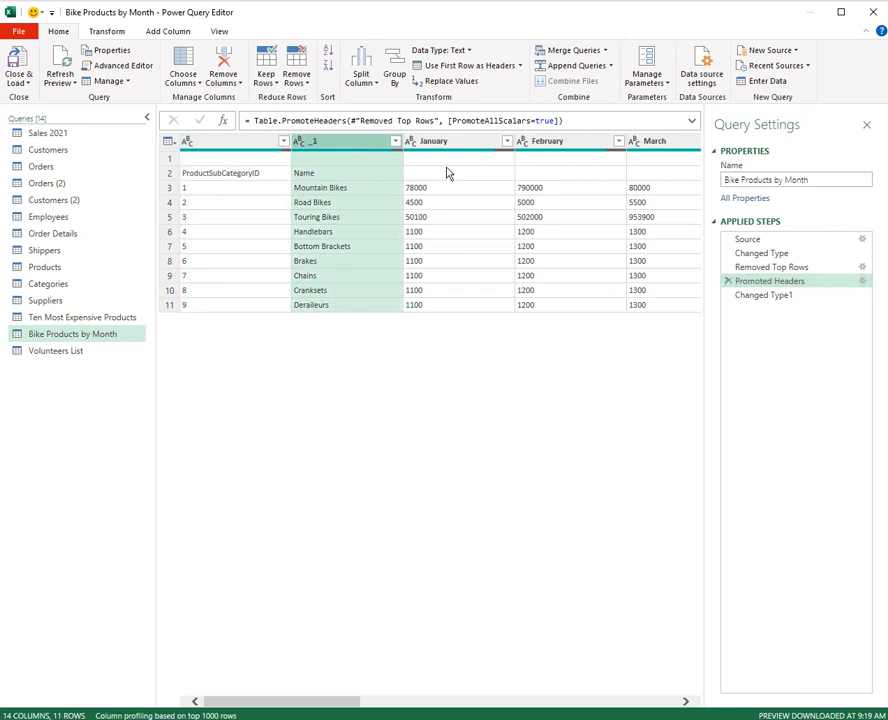
left_click(456, 143)
left_click(585, 147)
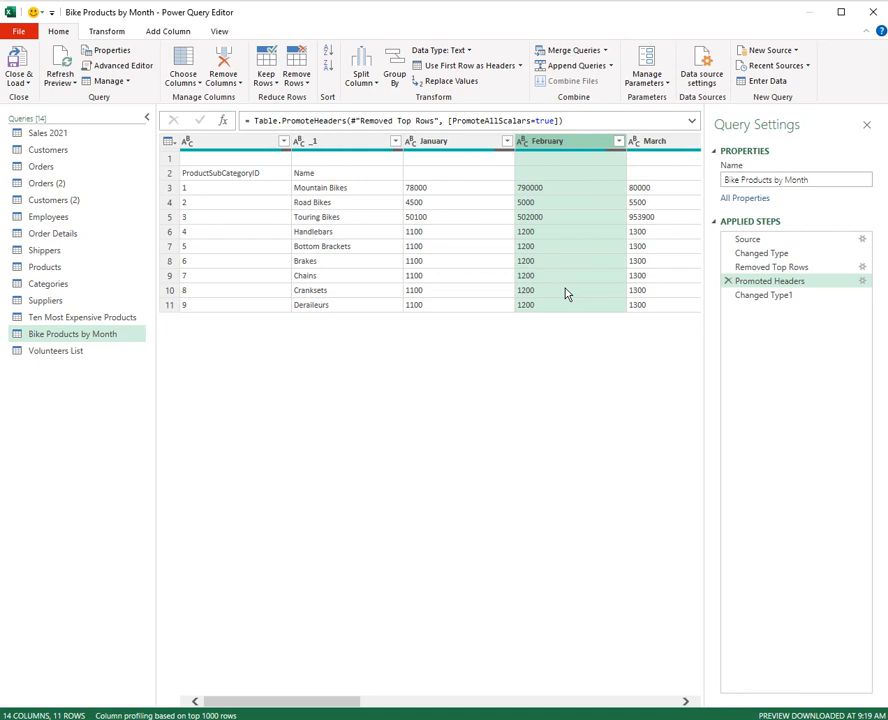
Jump to the December column of the Bike Products by Month table with Go to Column.
left_click(178, 83)
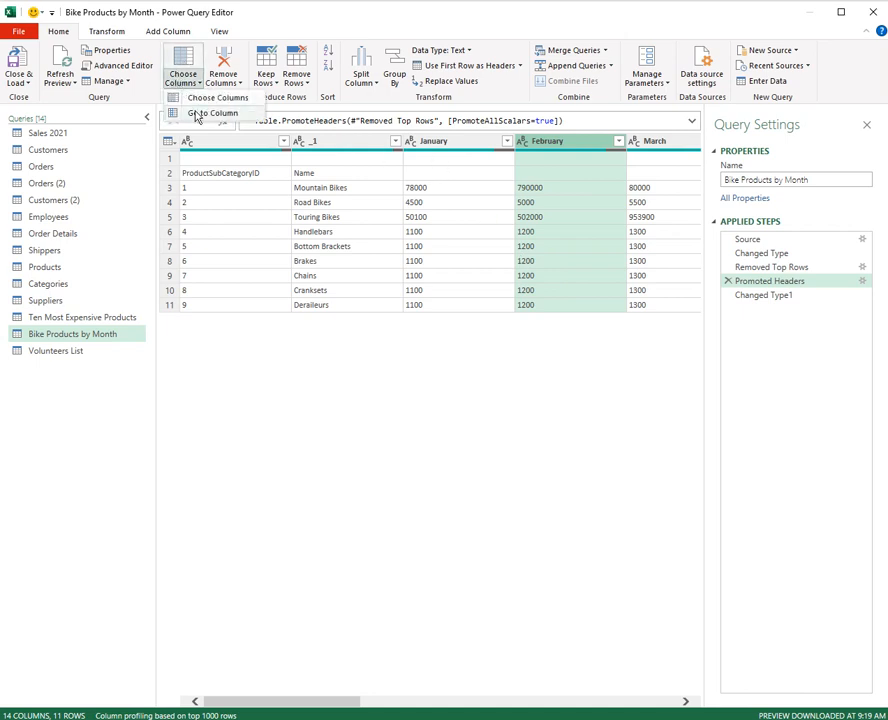
left_click(198, 116)
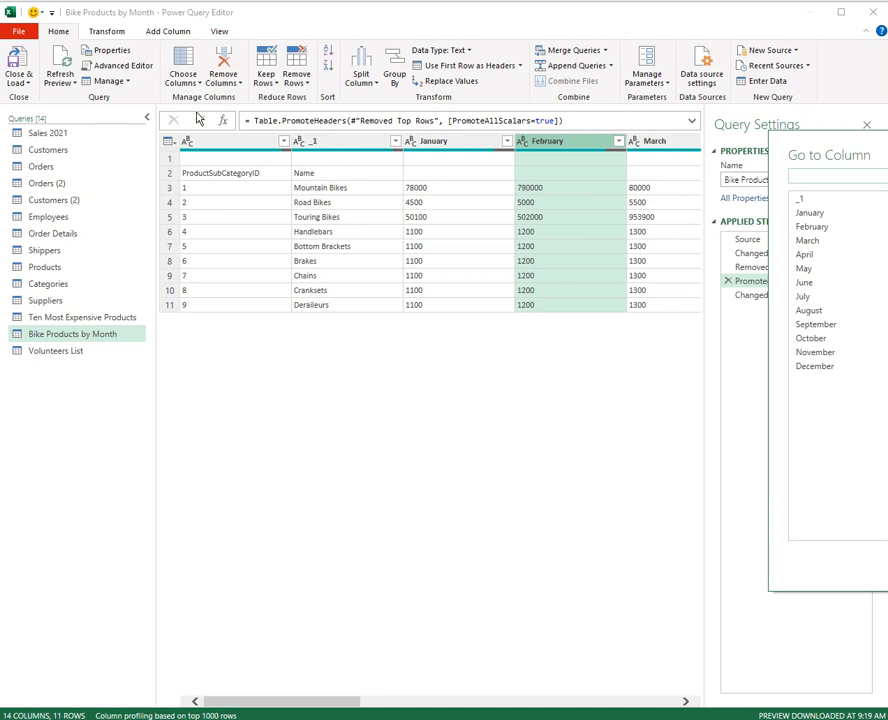
left_click_drag(840, 156, 440, 155)
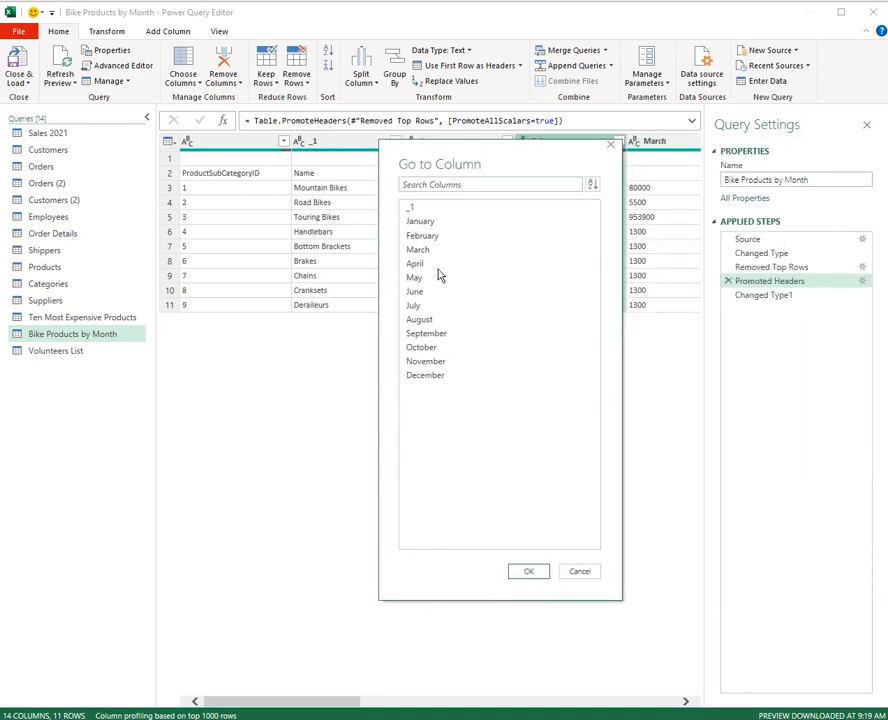
left_click(424, 375)
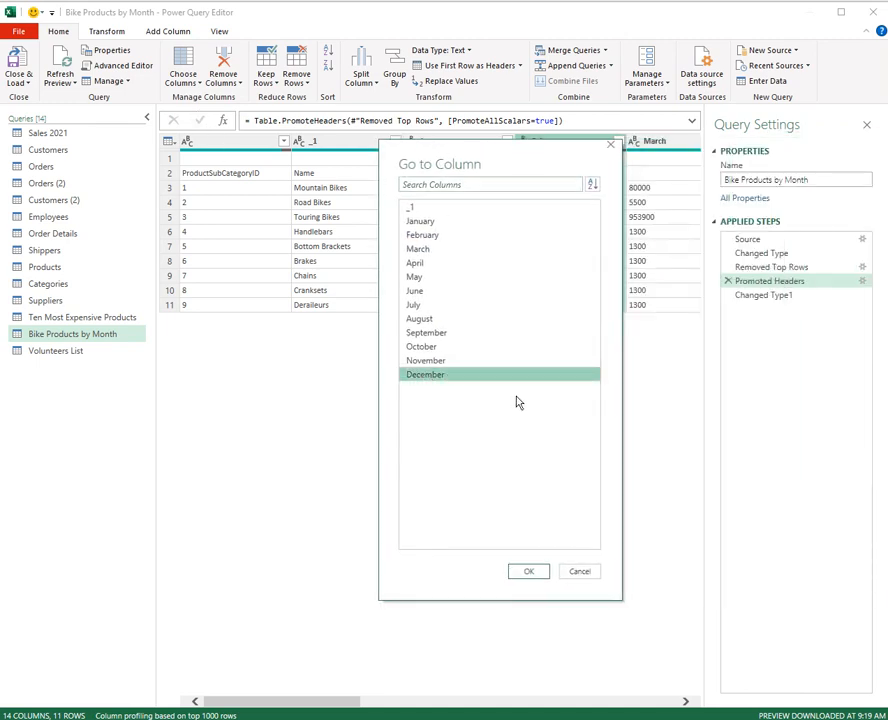
left_click(529, 572)
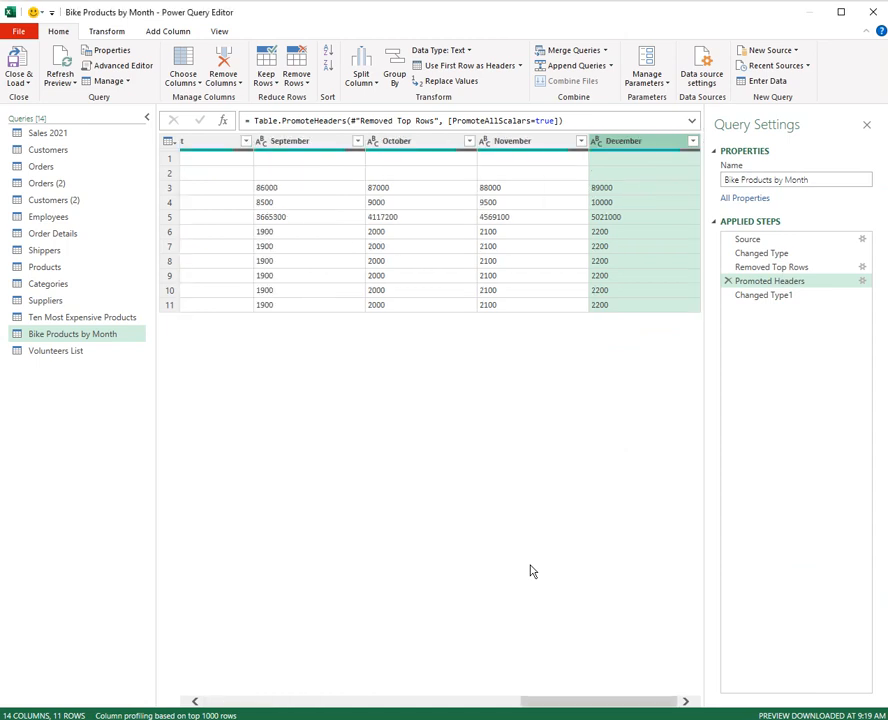
Jump back to the _1 column of the Bike Products by Month table with Go to Column.
left_click(185, 82)
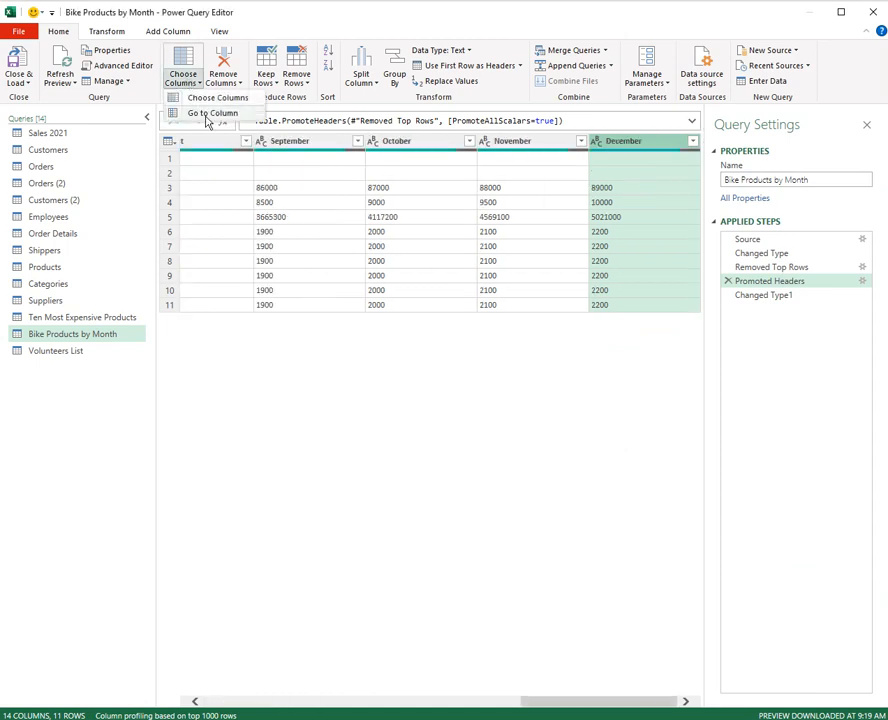
left_click(208, 118)
left_click_drag(824, 174, 410, 225)
left_click(378, 271)
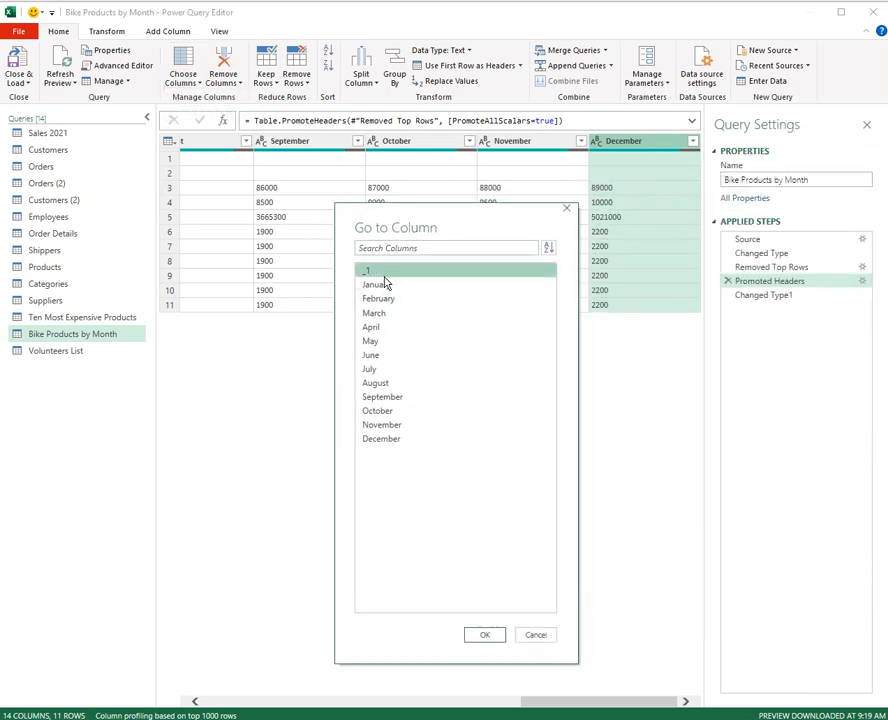
left_click(486, 638)
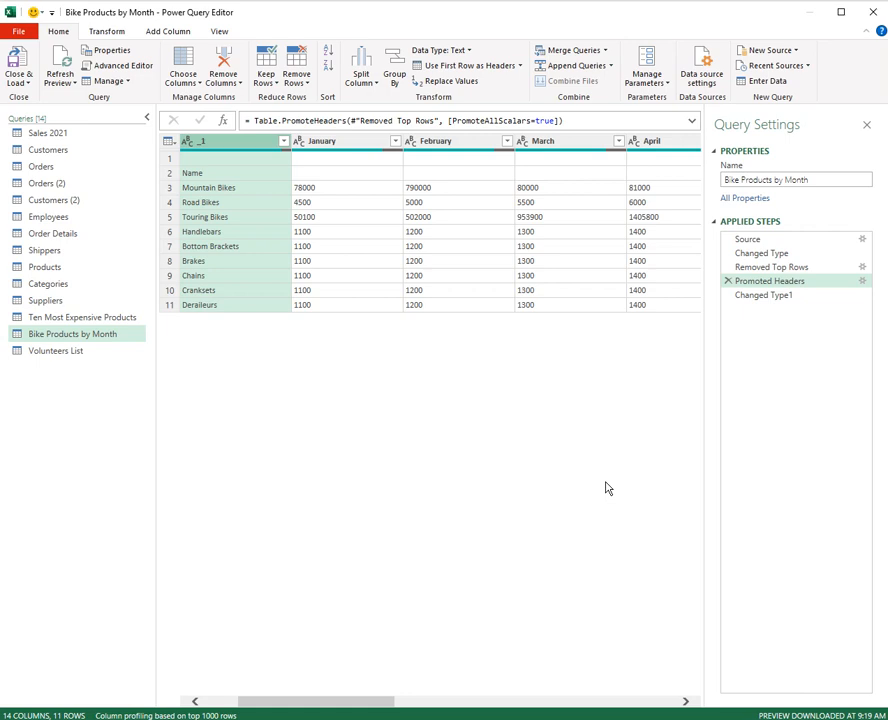
Select the non-adjacent _1, February and April columns, and replace that selection with the adjacent columns from the unnamed first one through March.
left_click(447, 147)
left_click(653, 147, "shift")
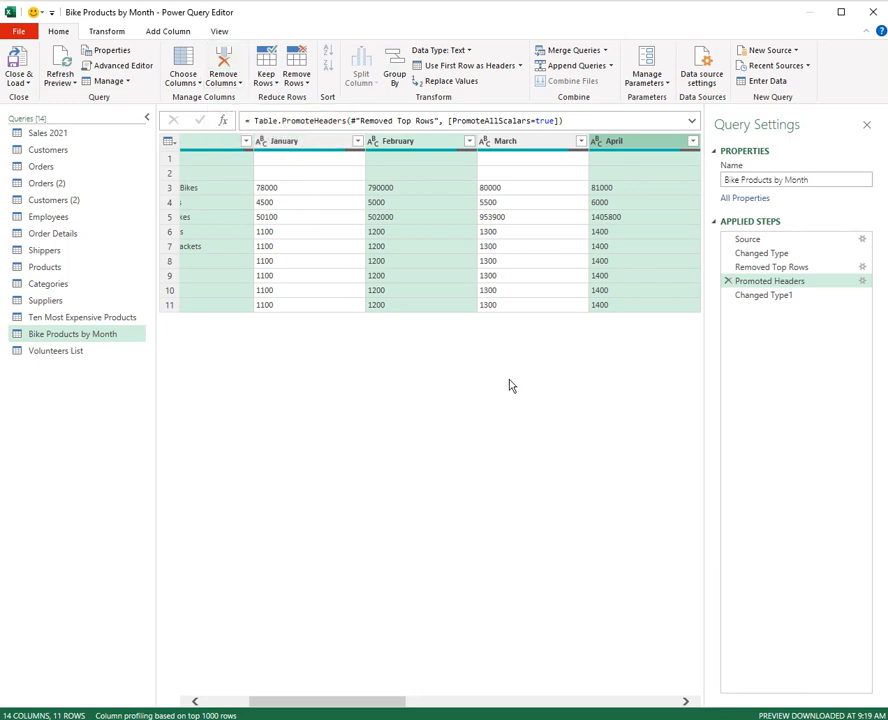
left_click_drag(313, 701, 258, 701)
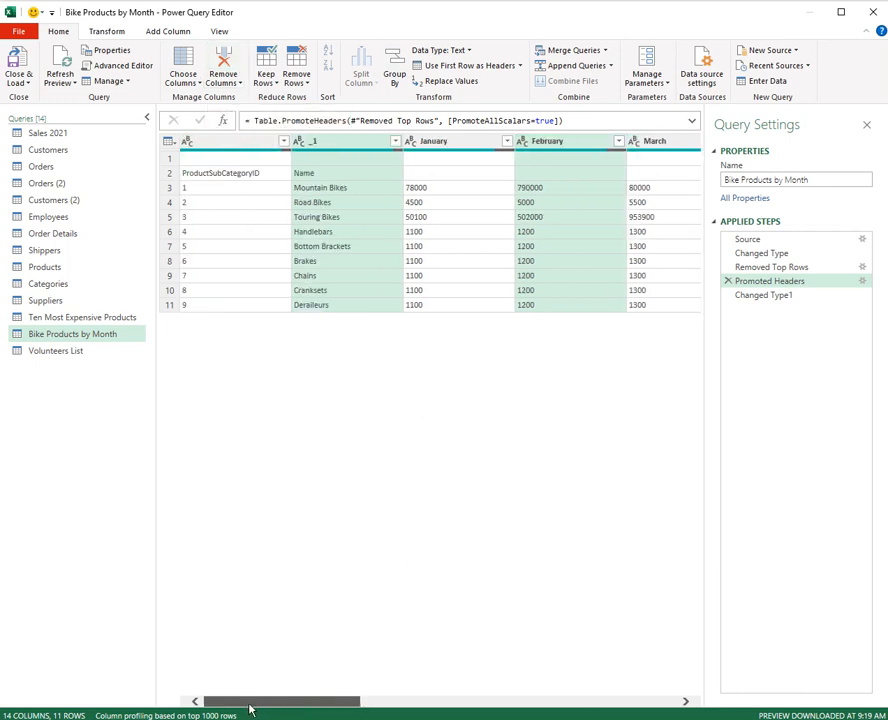
left_click(246, 146)
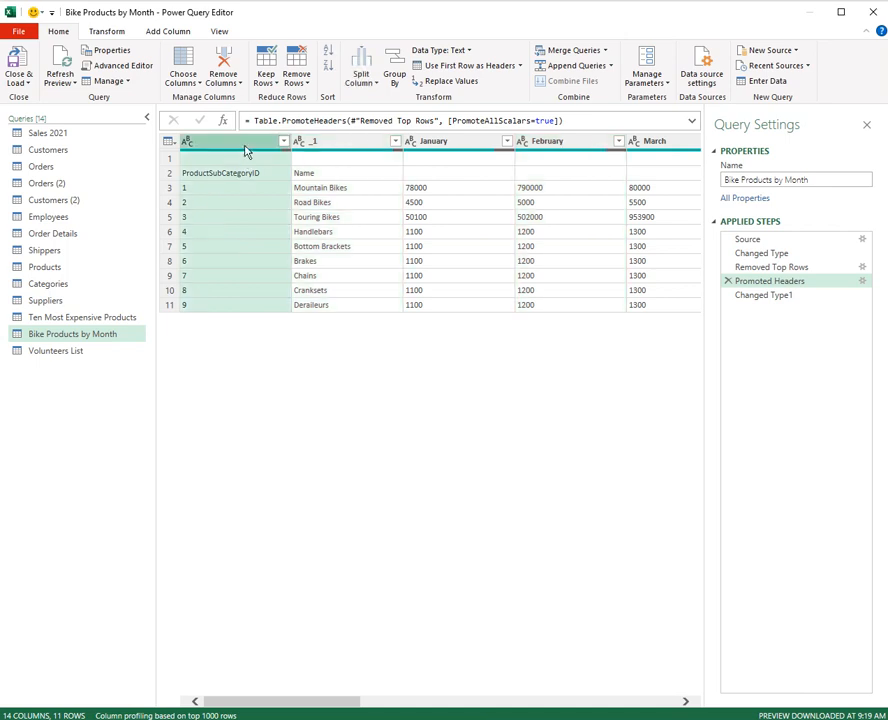
left_click(650, 146, "shift")
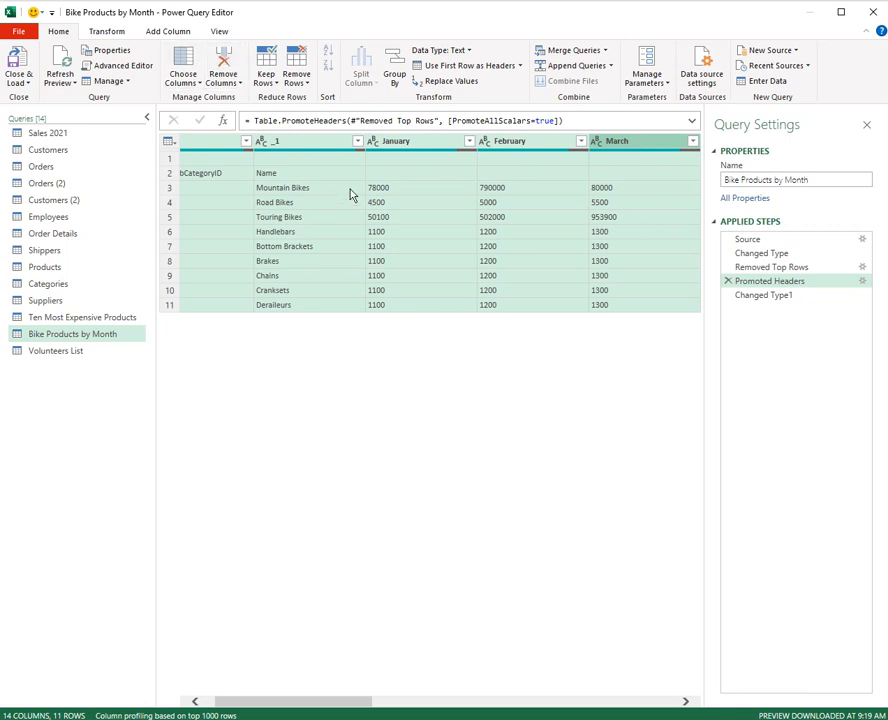
Try to remove the unnamed ProductSubCategoryID column at the Promoted Headers step, and cancel inserting the intermediate step.
left_click_drag(369, 710, 313, 708)
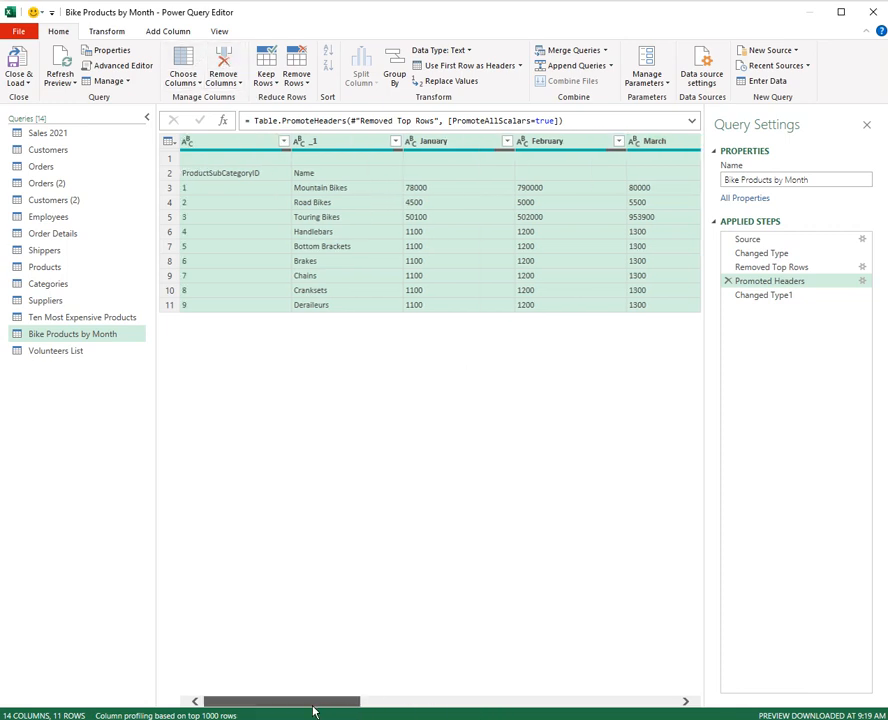
left_click(240, 145)
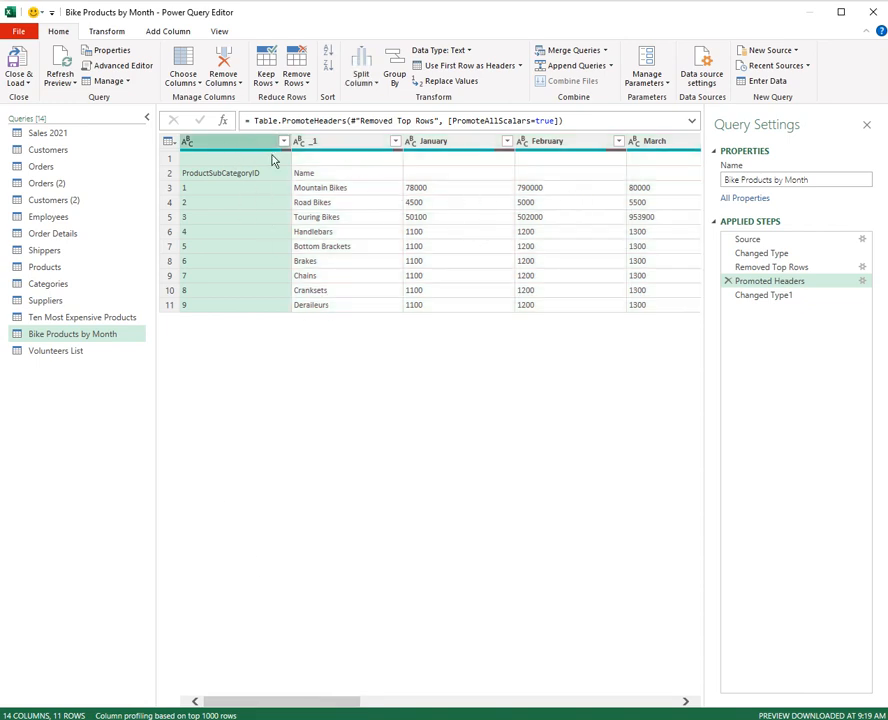
left_click(224, 82)
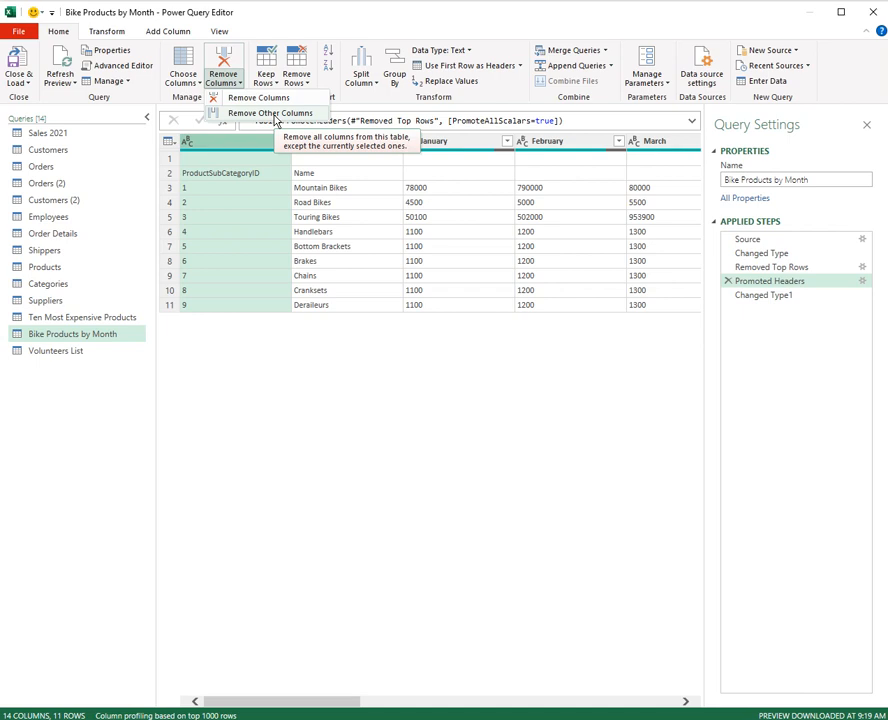
left_click(385, 208)
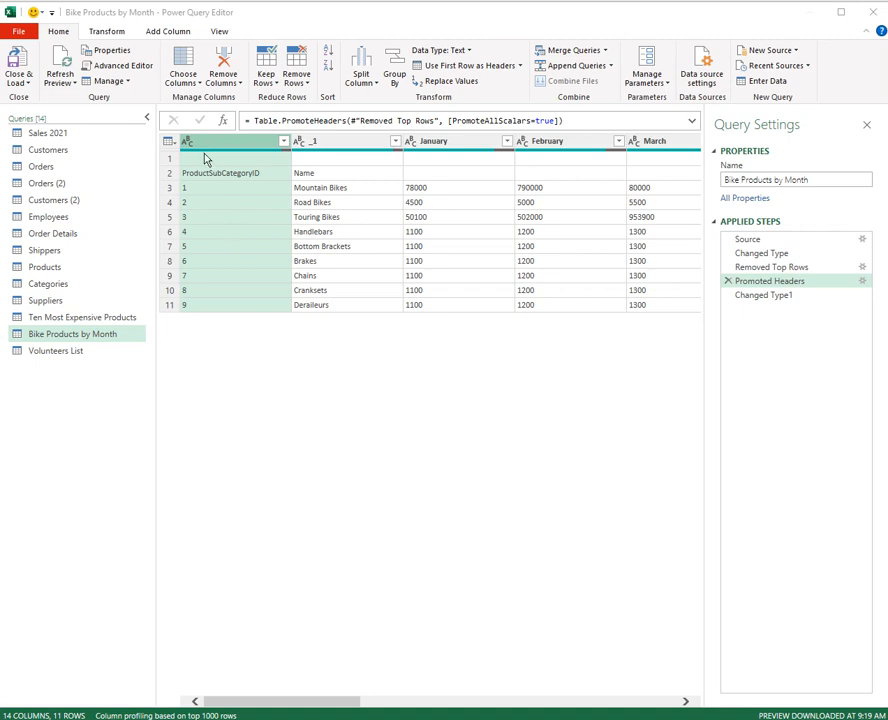
left_click(223, 62)
left_click_drag(870, 324, 535, 336)
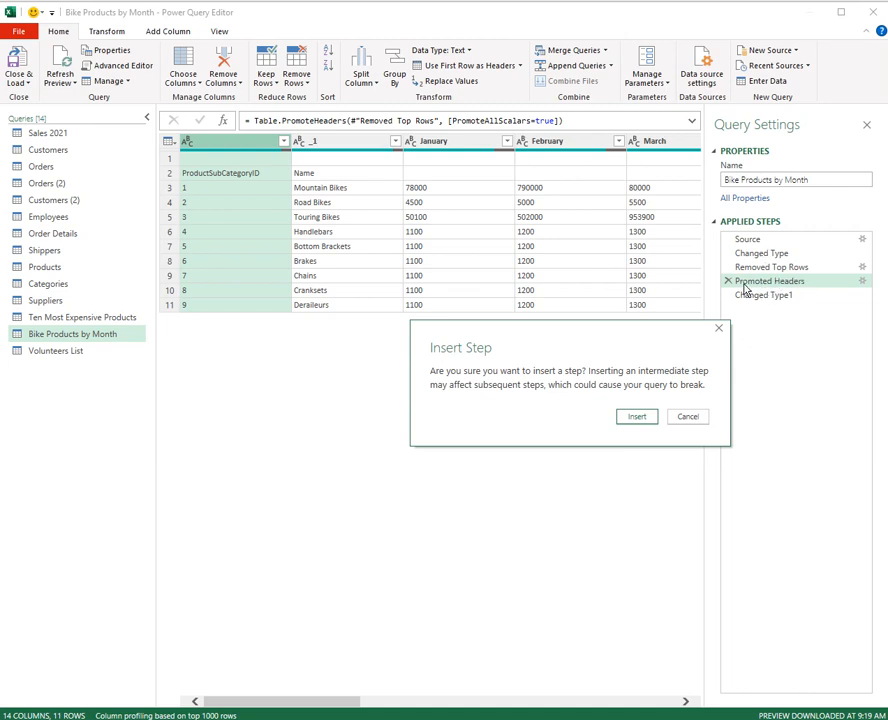
left_click(697, 419)
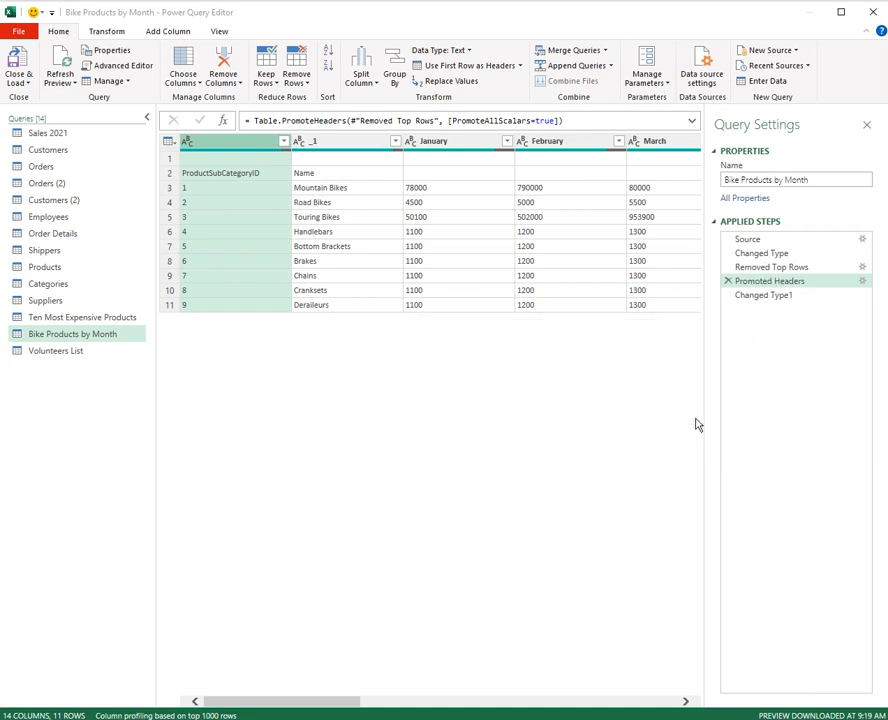
Remove the unnamed ProductSubCategoryID column after the Changed Type1 step, and compare the result with the earlier Changed Type step.
left_click(780, 302)
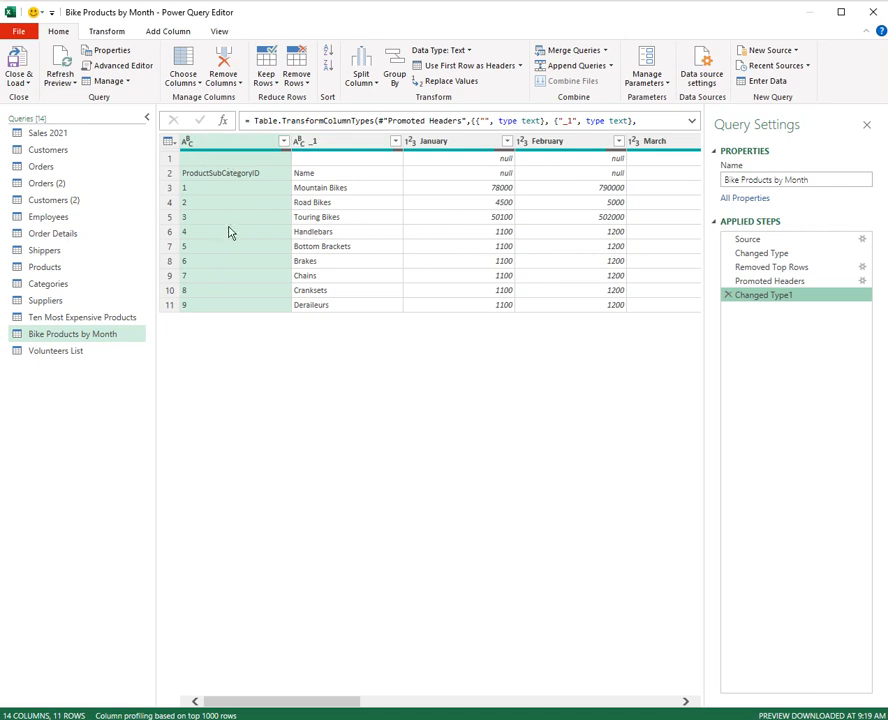
left_click(224, 60)
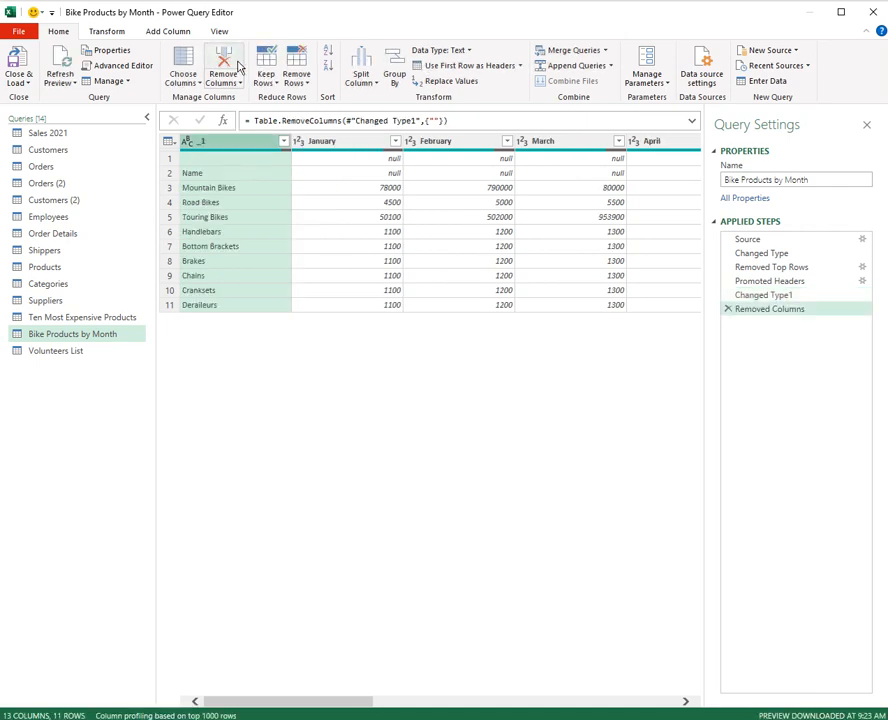
left_click(768, 256)
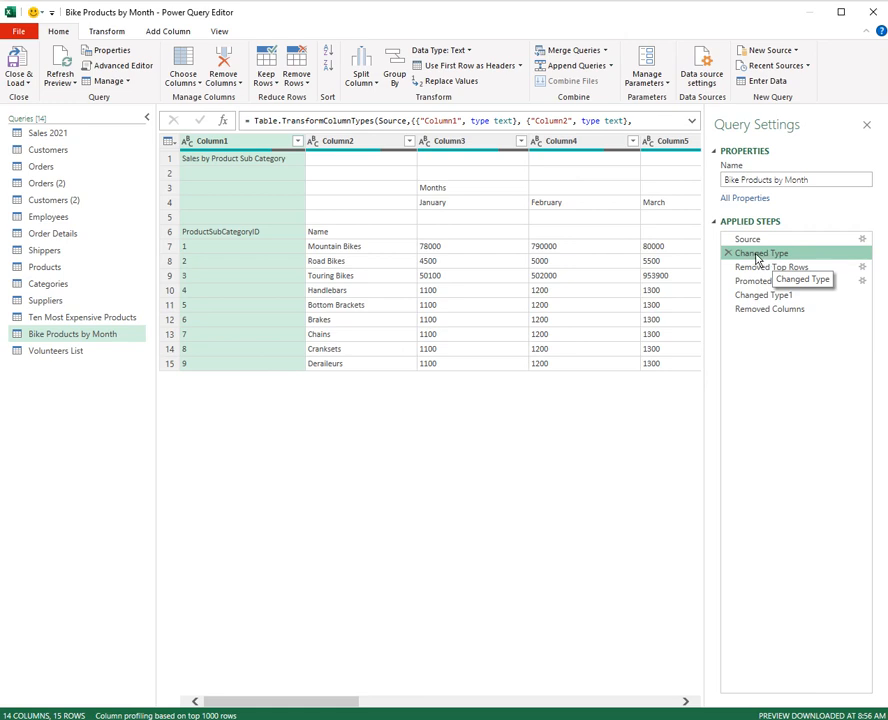
left_click(777, 310)
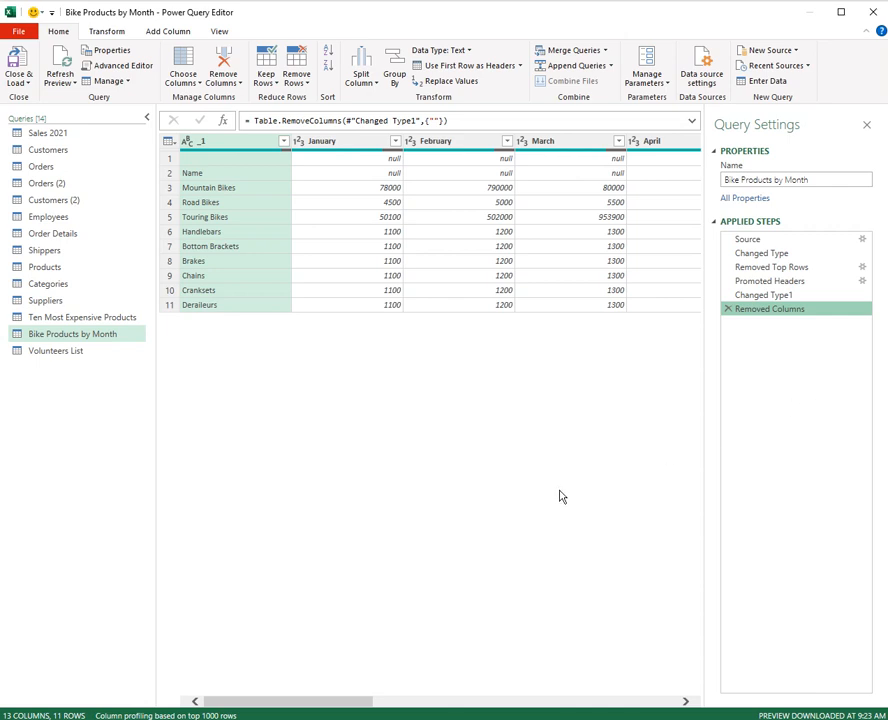
Rename the _1 column of the Bike Products by Month table as Bike Product.
left_click(192, 142)
left_click(203, 145)
double_click(205, 142)
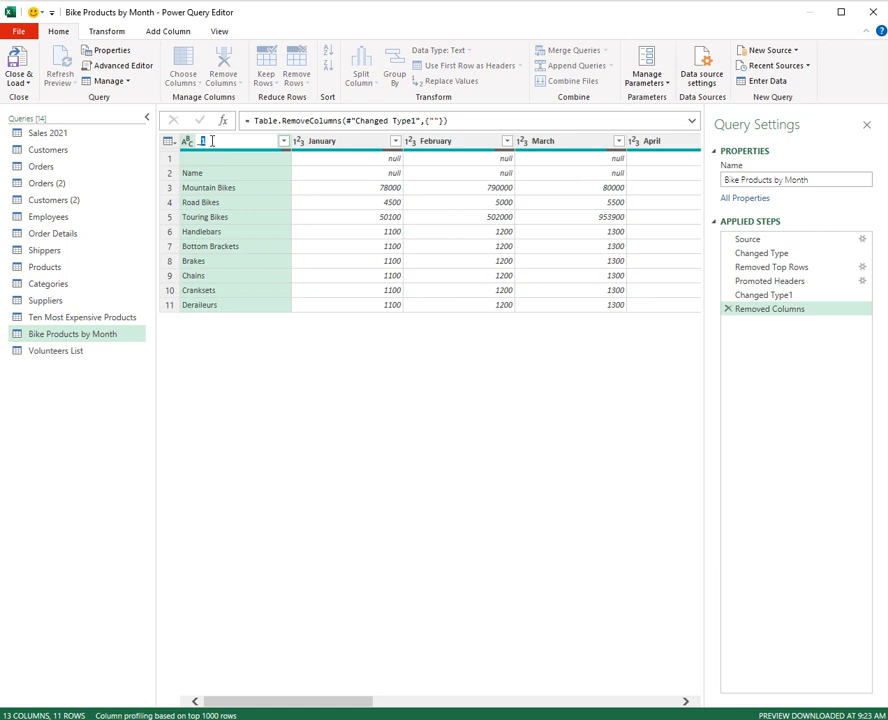
key("BackSpace")
type("Bike Product")
key("Return")
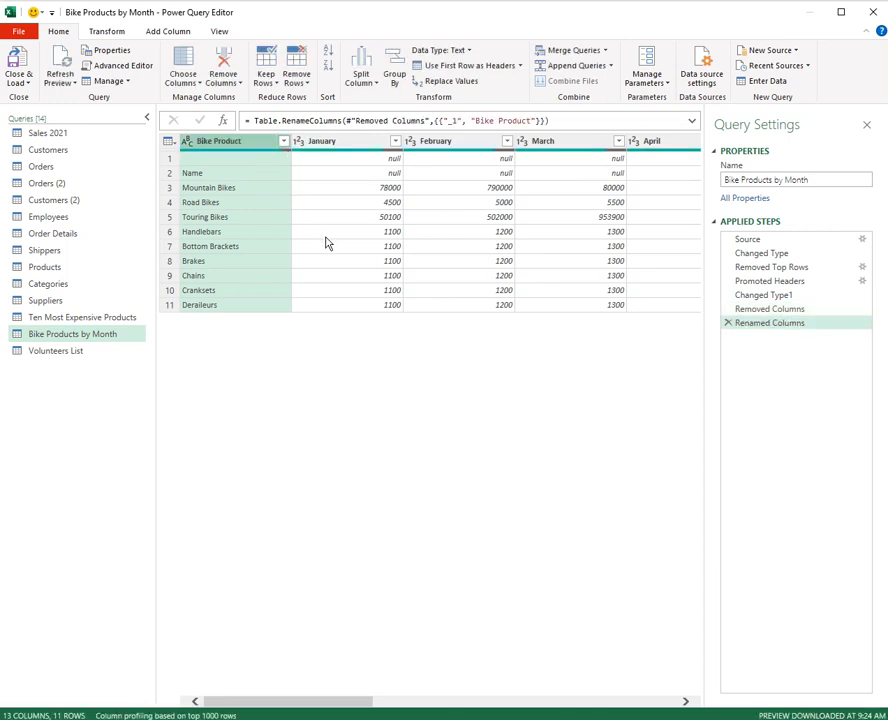
Examine the different rename commands available for the Bike Product column, keeping its current name.
key("F2")
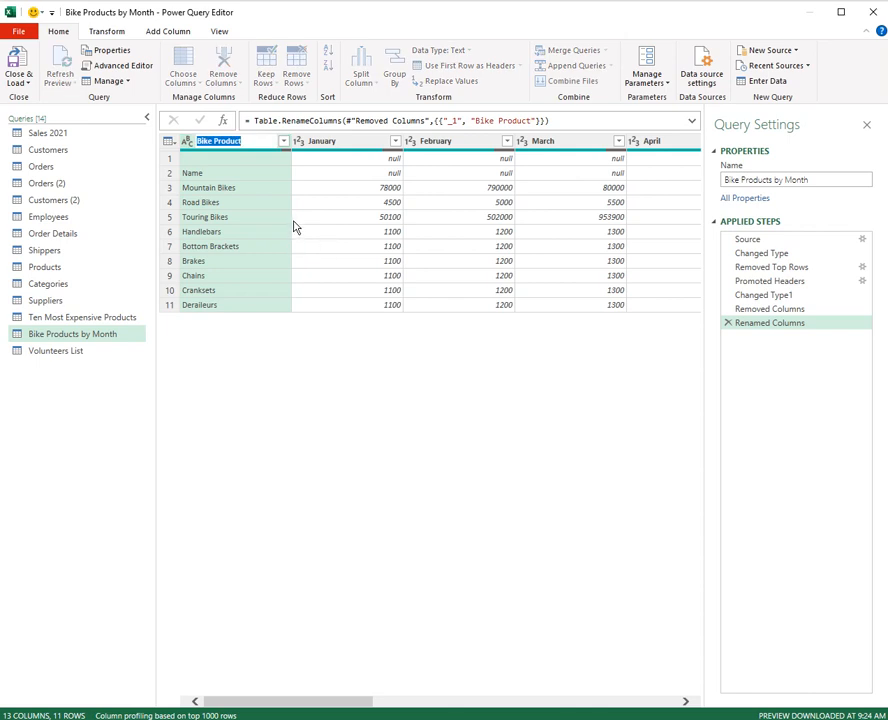
key("Return")
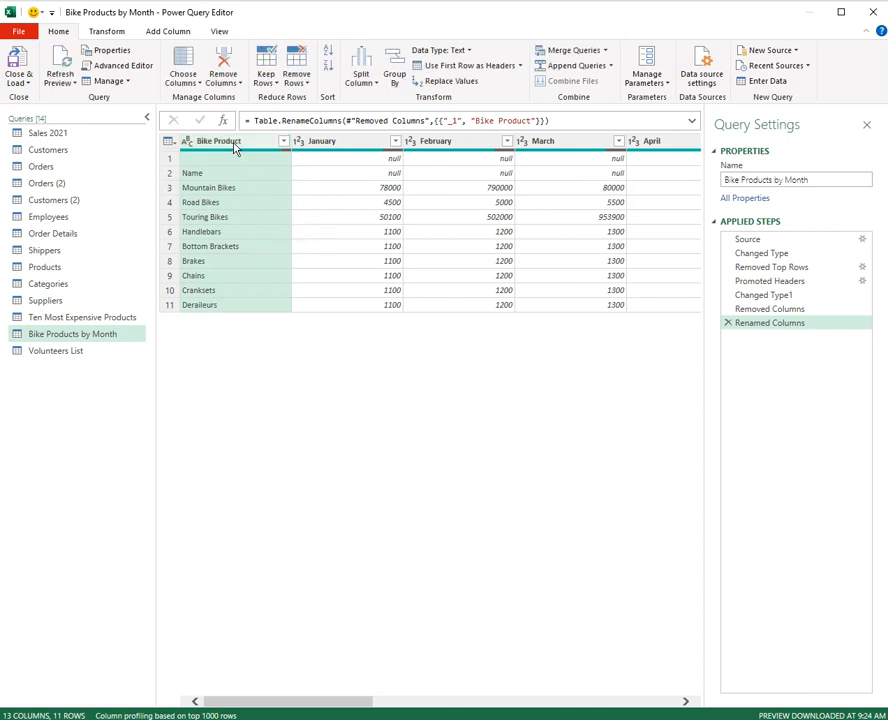
right_click(236, 146)
mouse_move(296, 296)
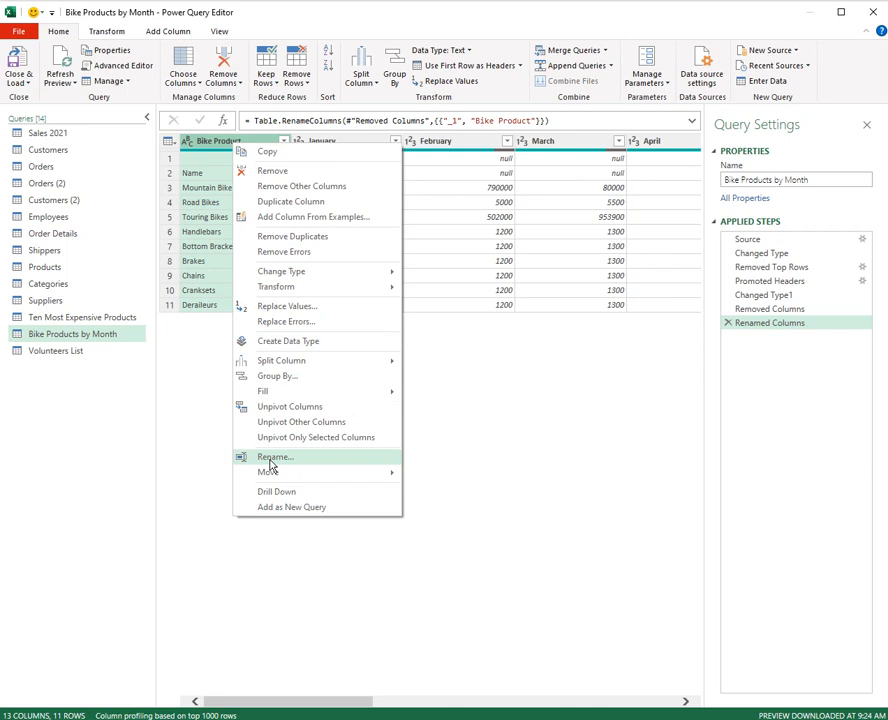
left_click(226, 145)
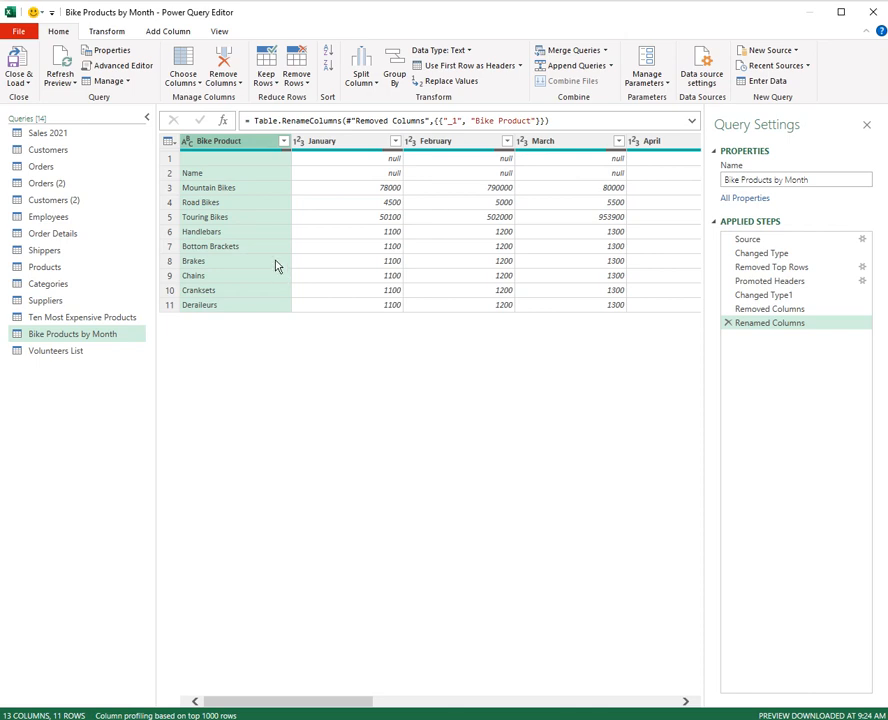
left_click(116, 33)
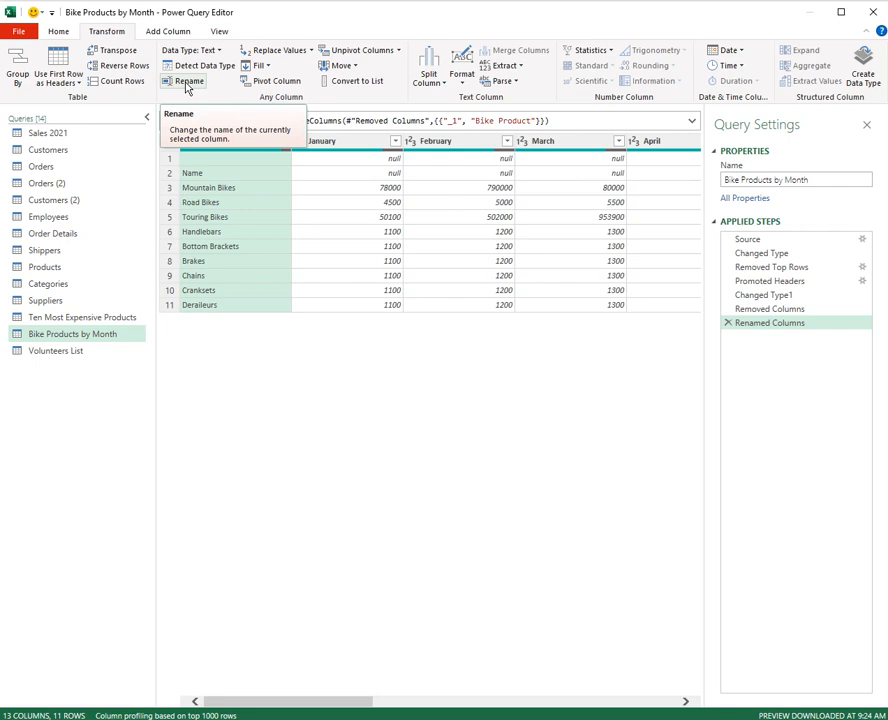
left_click(57, 33)
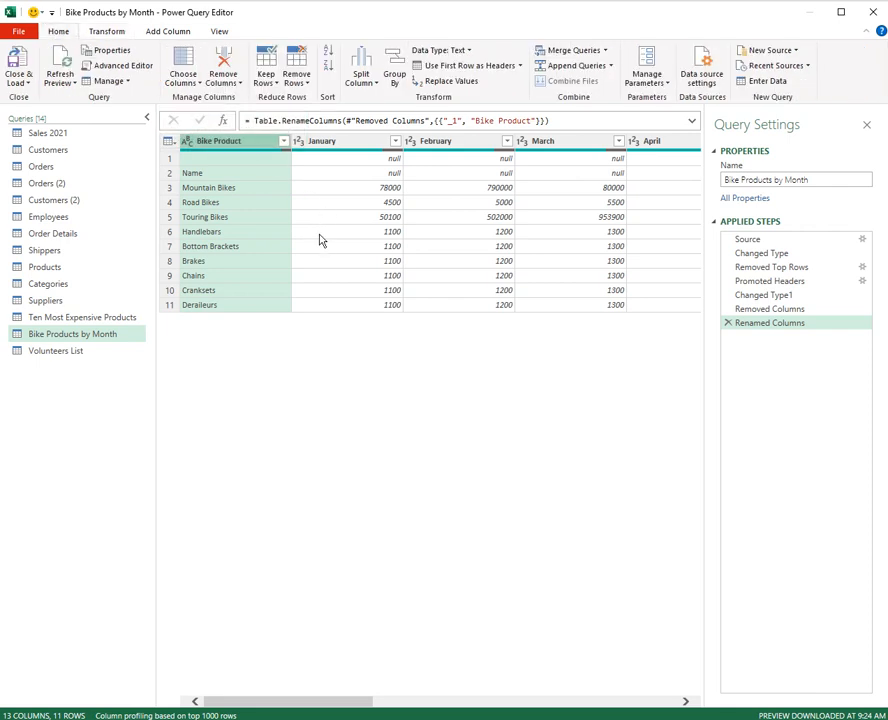
key("F2")
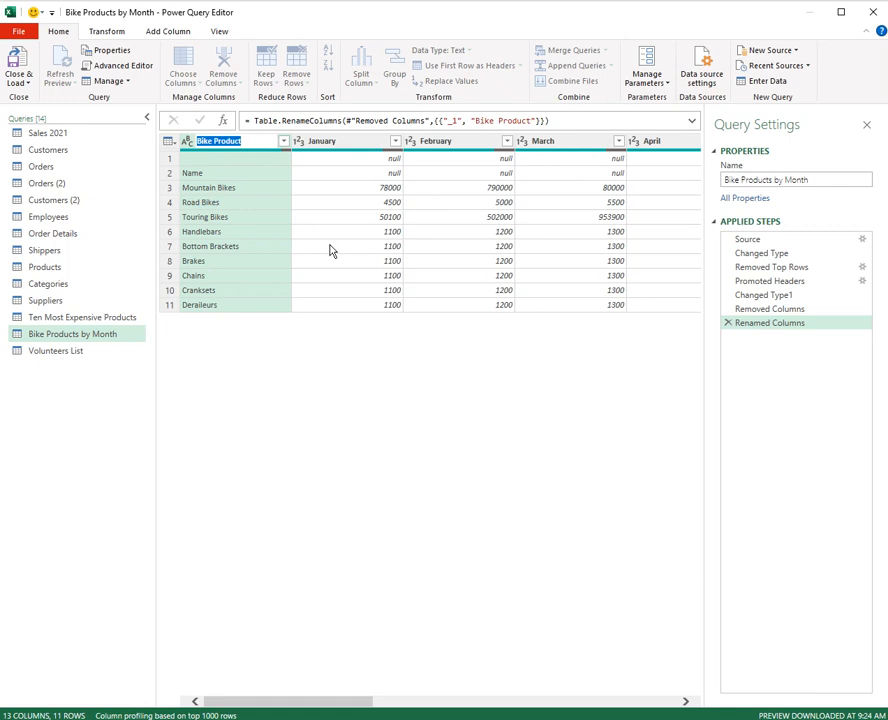
key("Escape")
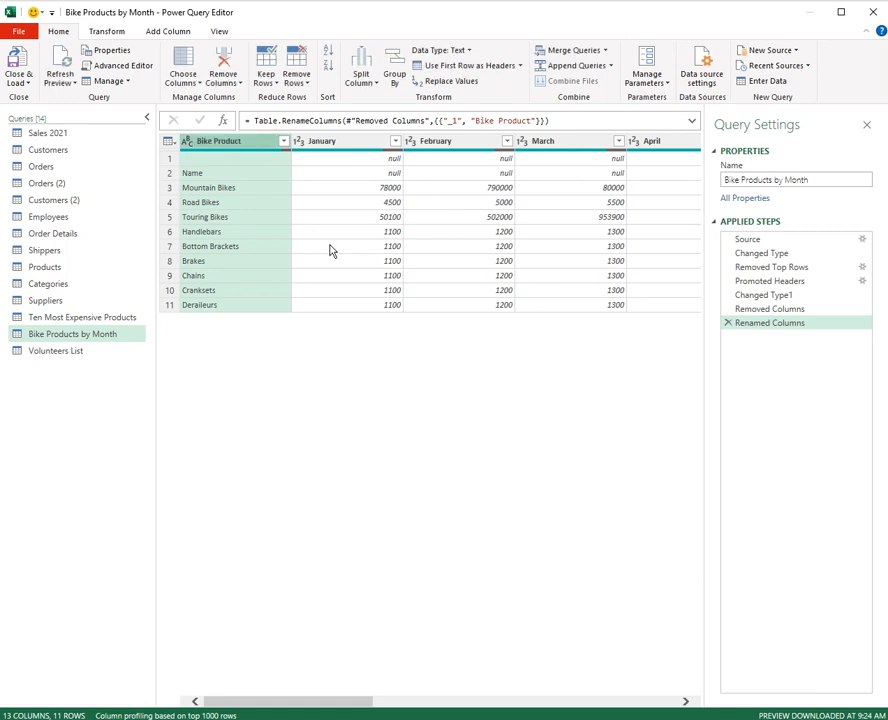